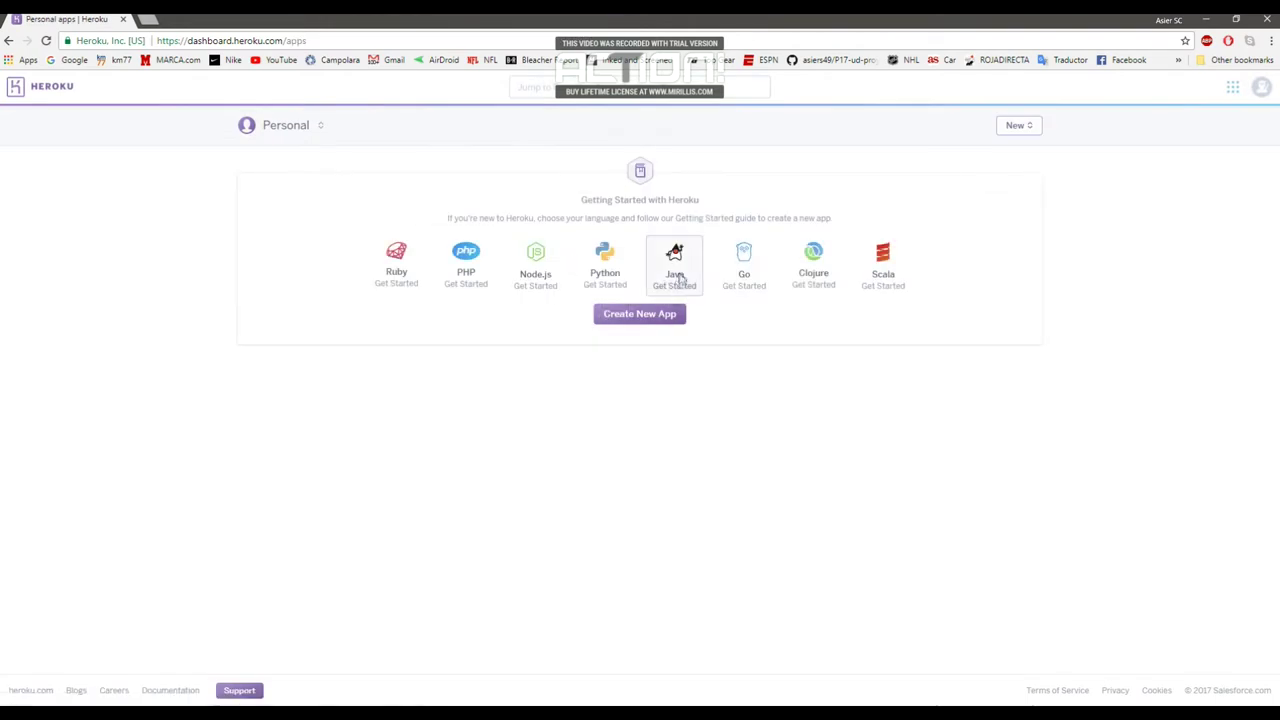
- Open the Java getting-started guide, load its Maven 3 link in a background tab, and start the tutorial's Set up section
{"action": "left_click", "coordinate": [678, 280]}
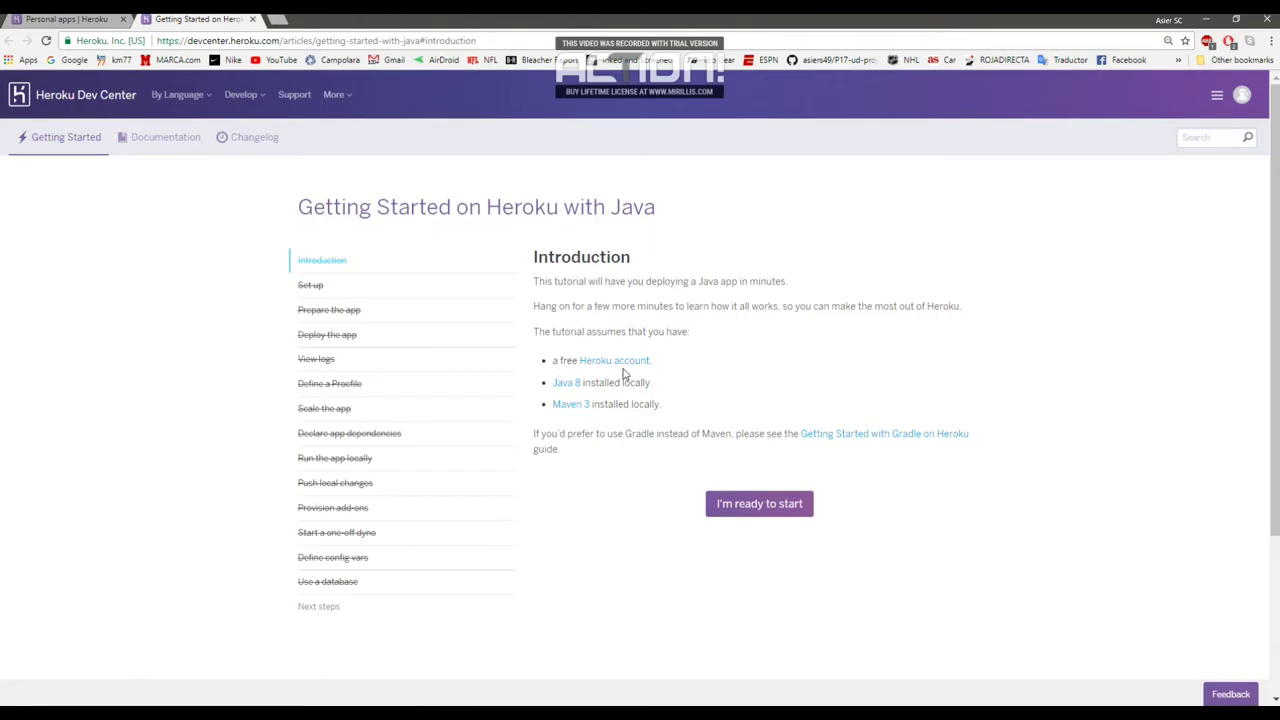
{"action": "middle_click", "coordinate": [571, 410]}
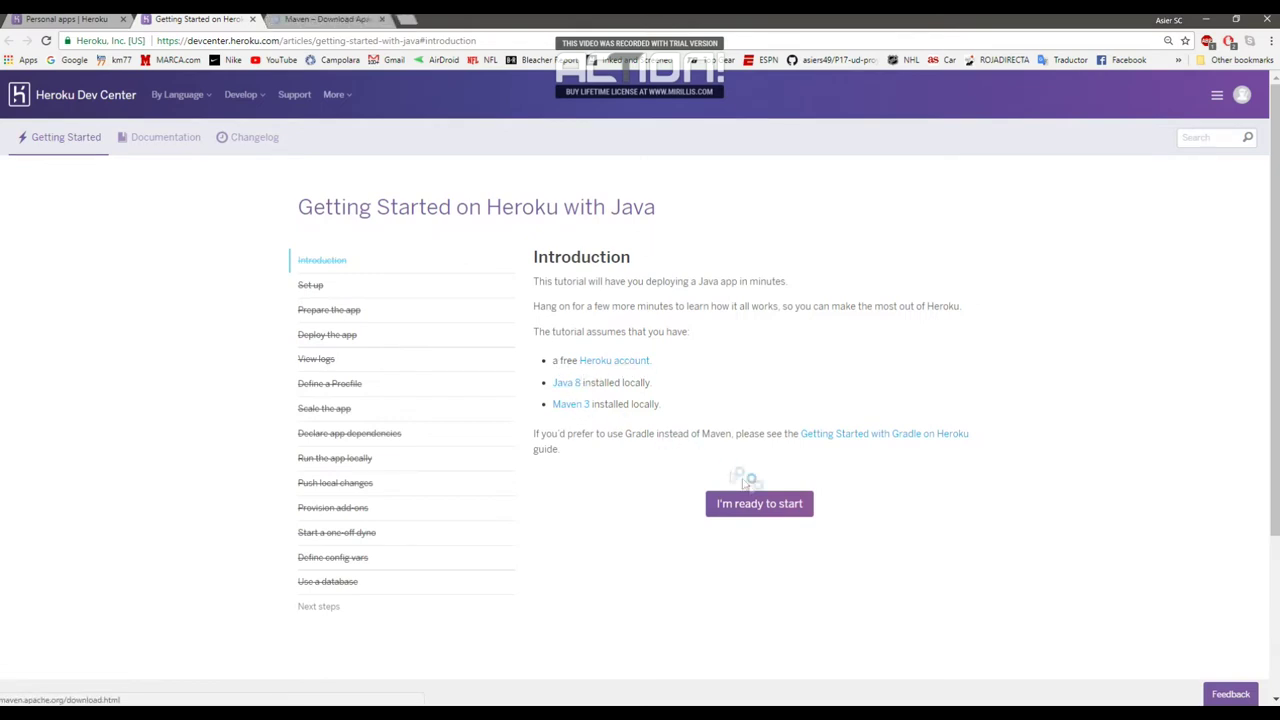
{"action": "left_click", "coordinate": [780, 512]}
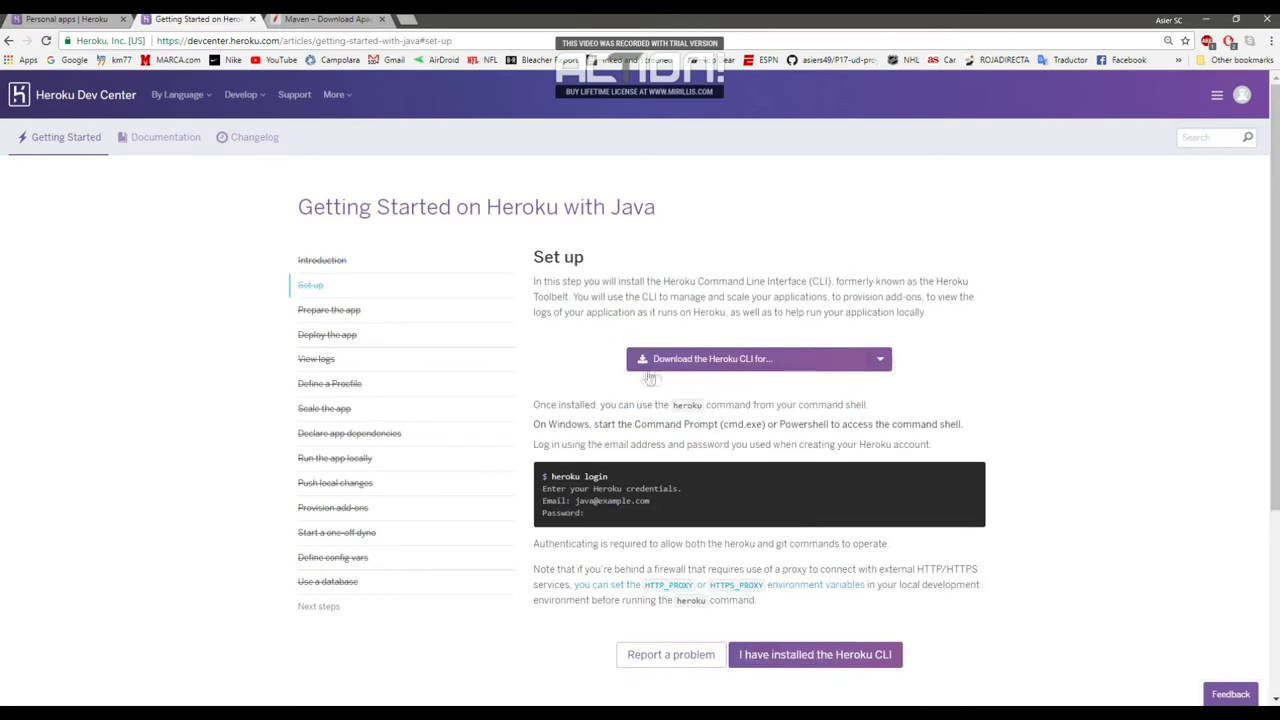
- Download the Heroku CLI for Windows 64 and save heroku-windows-amd64 in the Maven folder under Documents
{"action": "left_click", "coordinate": [880, 362]}
{"action": "left_click", "coordinate": [868, 423]}
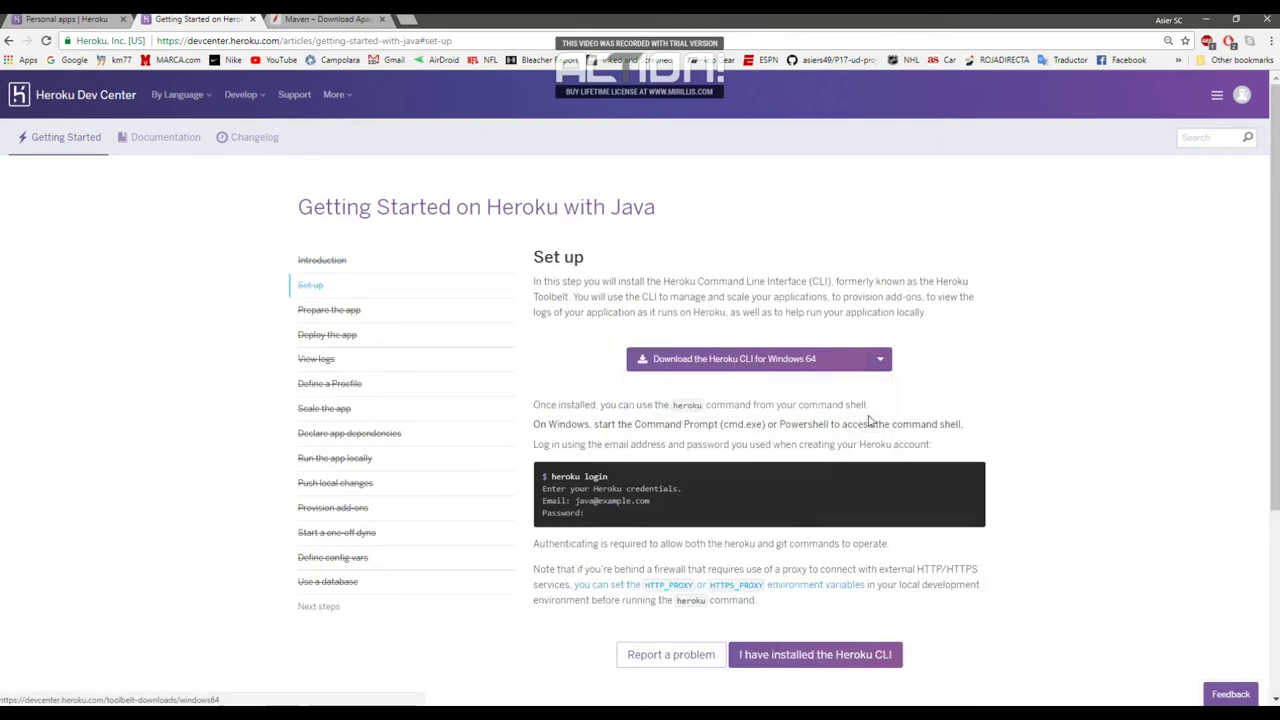
{"action": "left_click", "coordinate": [750, 366]}
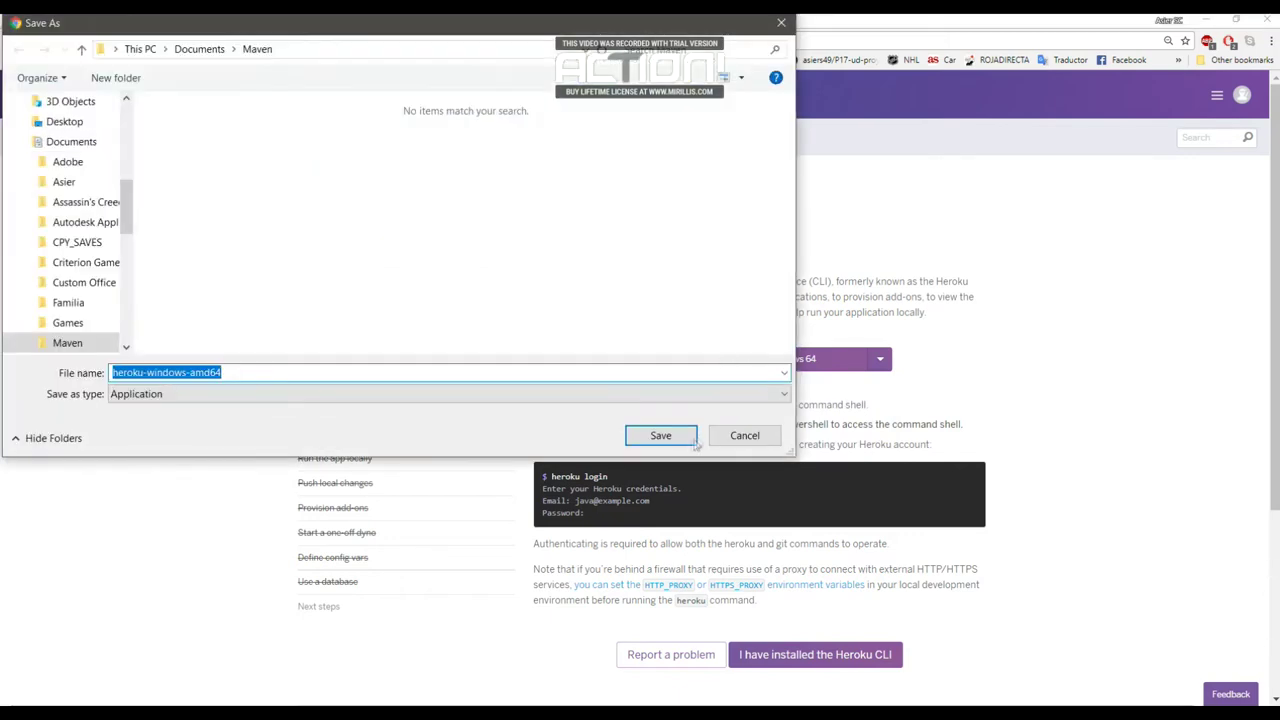
{"action": "left_click", "coordinate": [660, 436]}
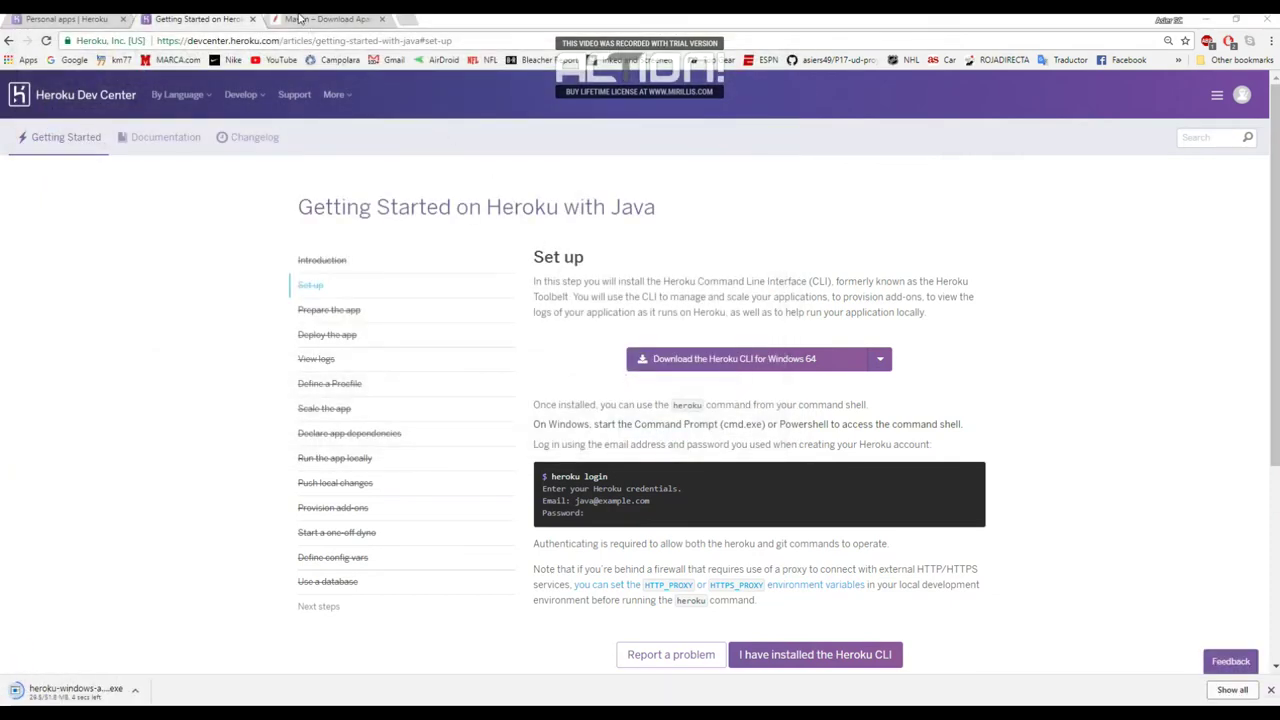
- Download the binary zip archive apache-maven-3.5.2-bin.zip from the Maven download page into the Maven folder
{"action": "left_click", "coordinate": [298, 18]}
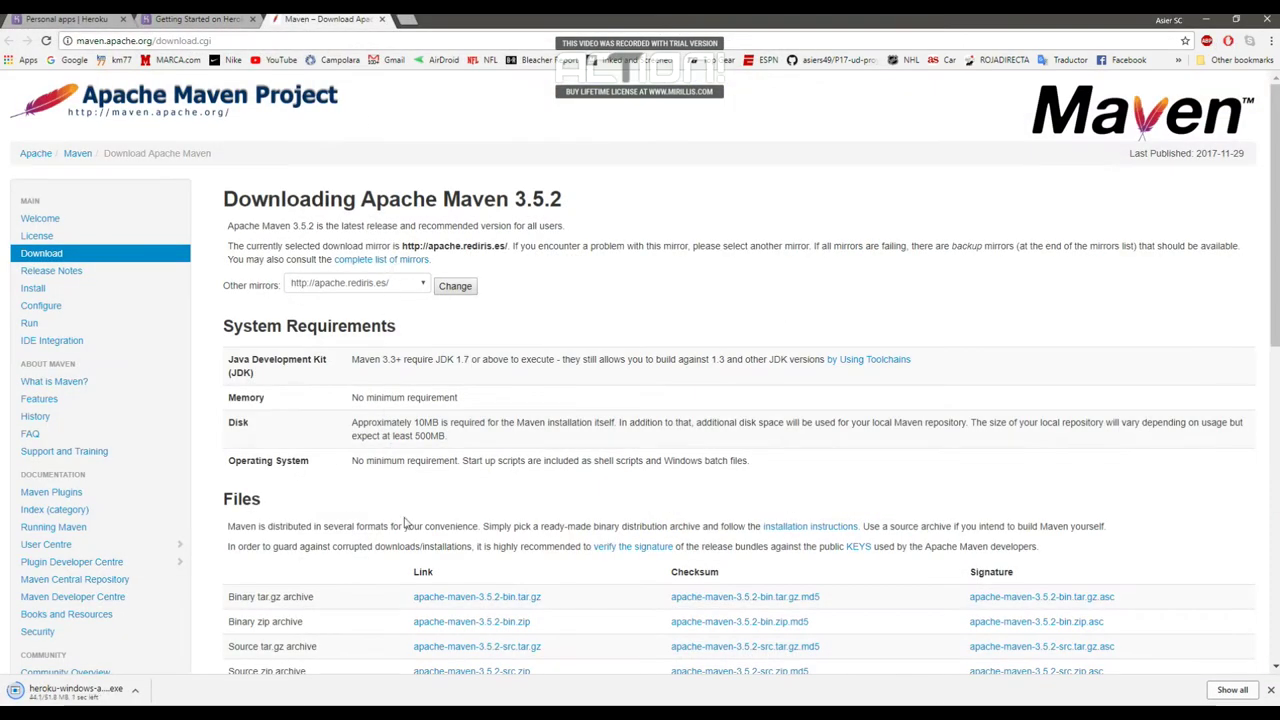
{"action": "scroll", "coordinate": [405, 522], "scroll_direction": "down", "scroll_amount": 1}
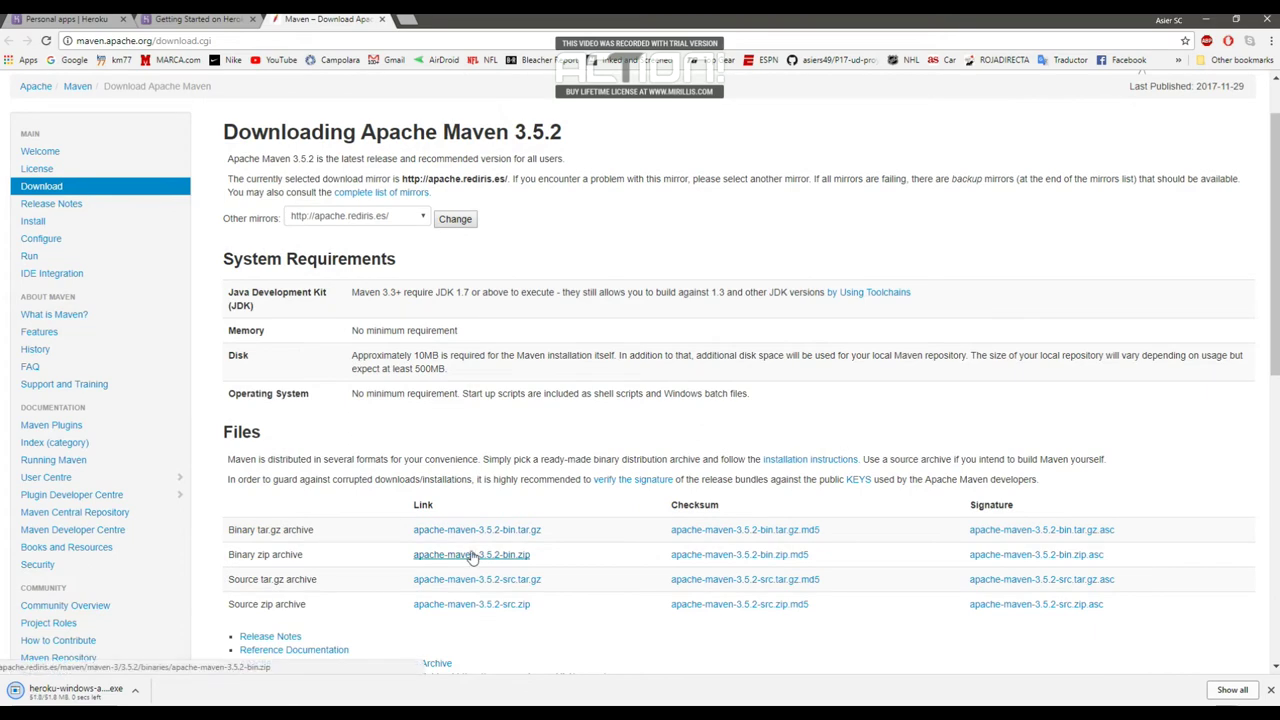
{"action": "left_click", "coordinate": [473, 556]}
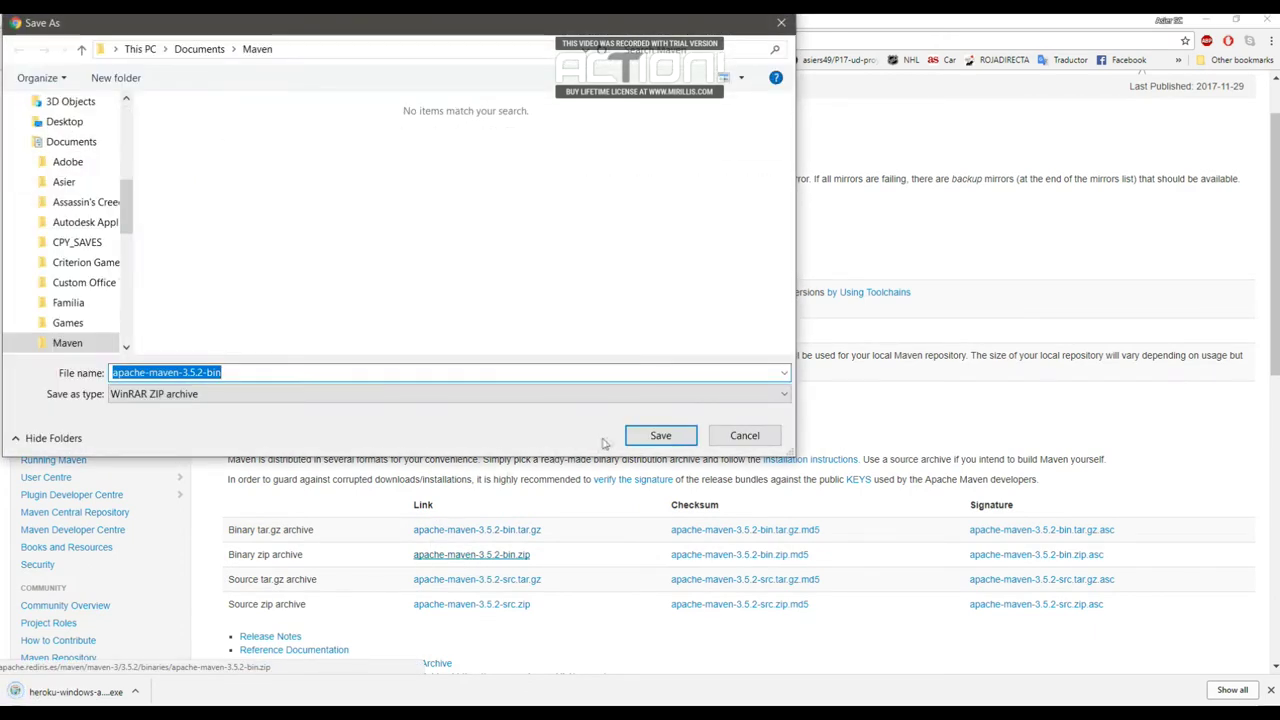
{"action": "left_click", "coordinate": [661, 435]}
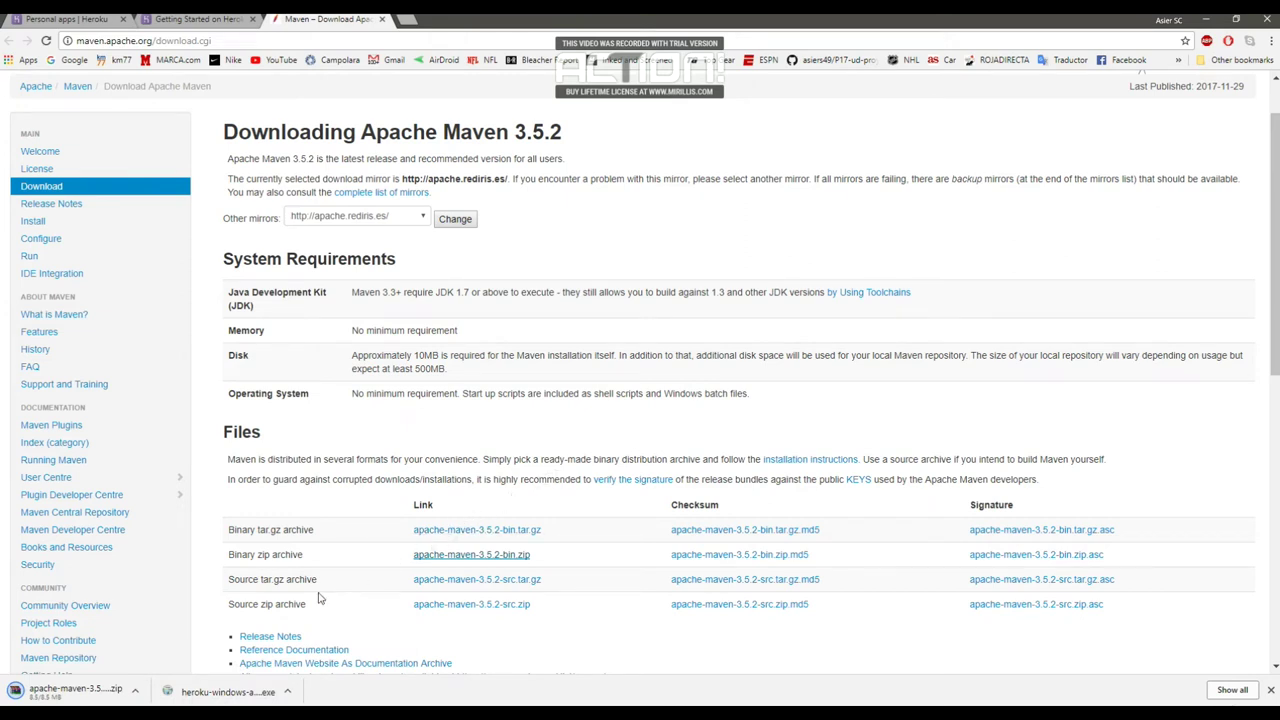
- Run the downloaded Heroku CLI installer, allow its changes, and install the default components into C:\Program Files\Heroku
{"action": "left_click", "coordinate": [225, 691]}
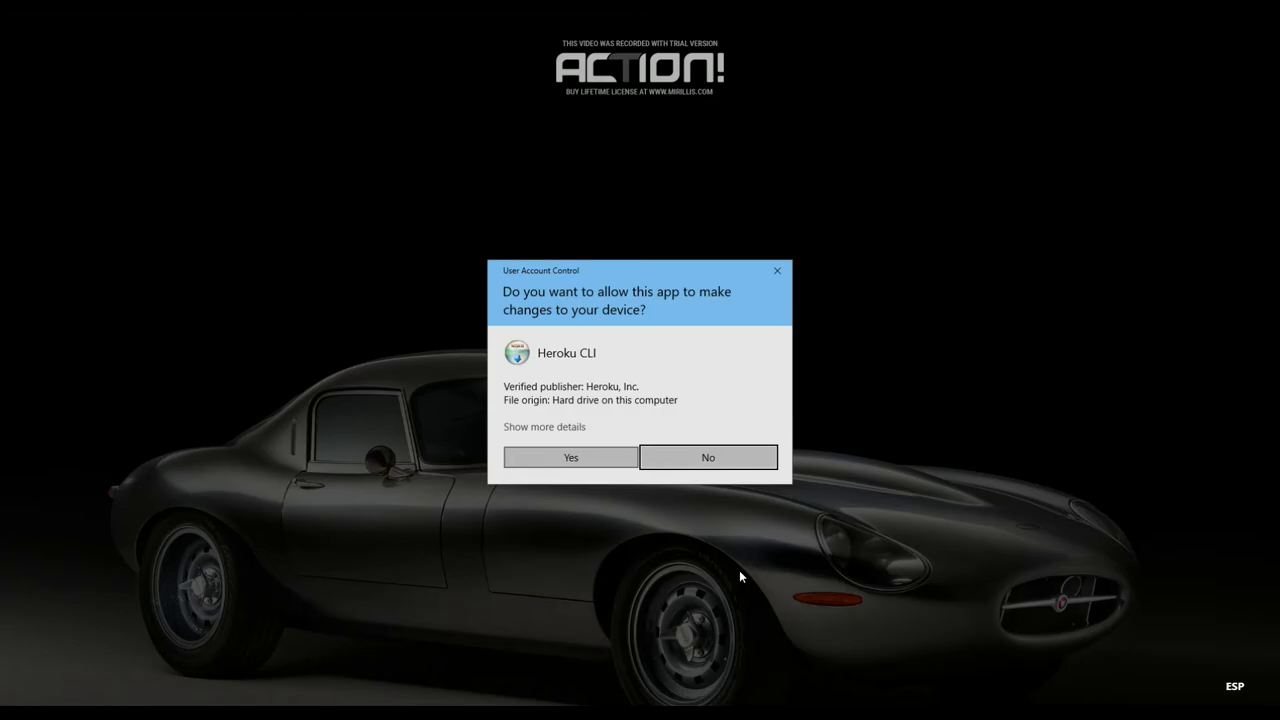
{"action": "left_click", "coordinate": [590, 457]}
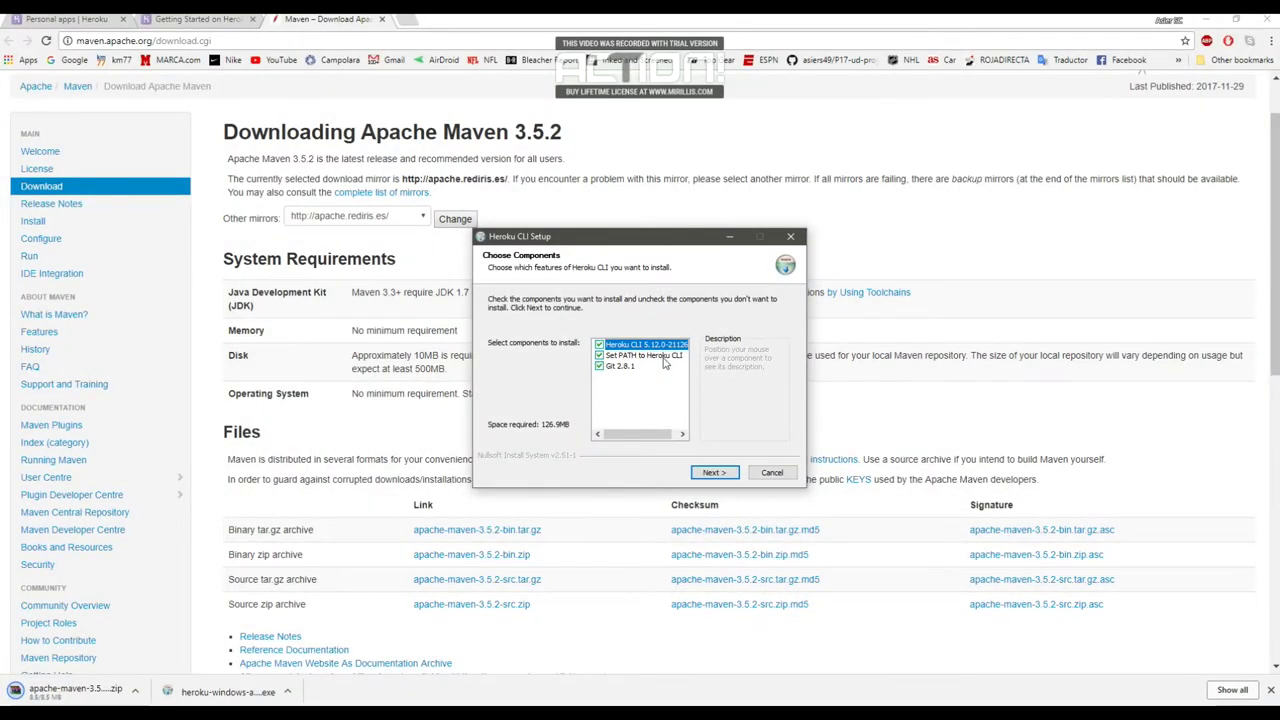
{"action": "left_click", "coordinate": [712, 472]}
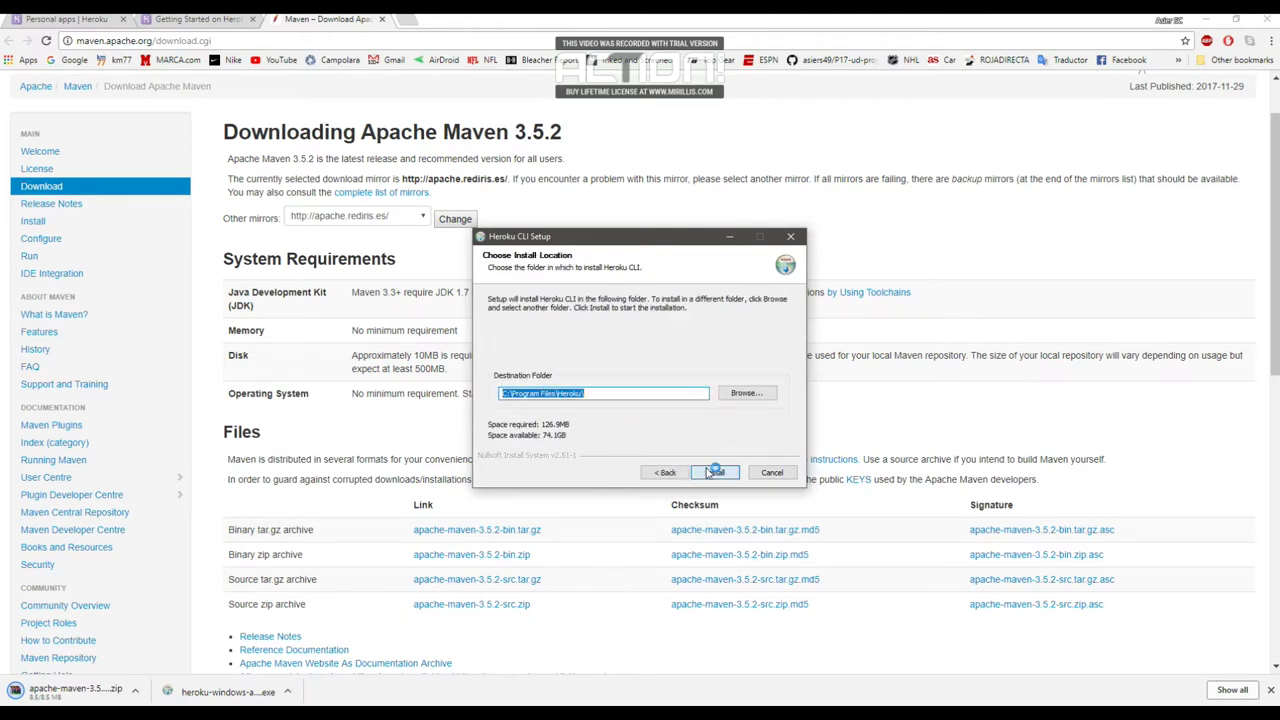
{"action": "left_click", "coordinate": [711, 472]}
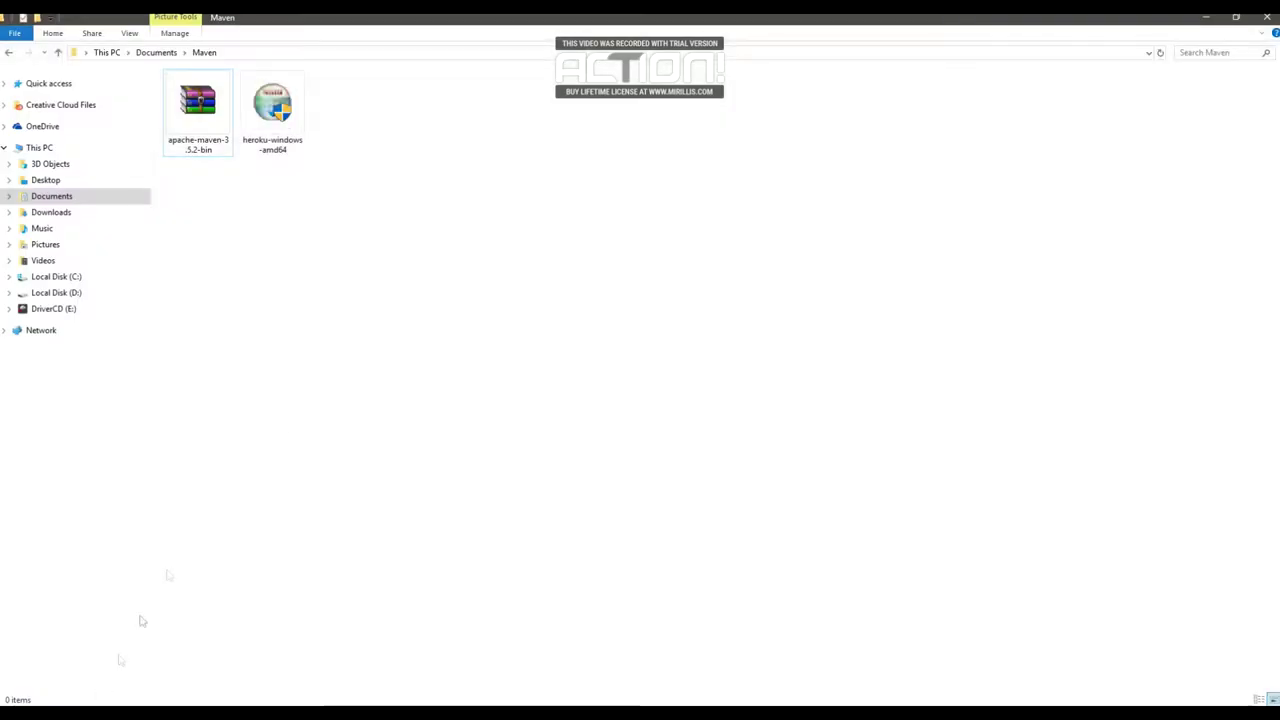
- In File Explorer, extract the apache-maven-3.5.2-bin archive directly into the Maven folder and open the extracted apache-maven-3.5.2 folder
{"action": "right_click", "coordinate": [213, 137]}
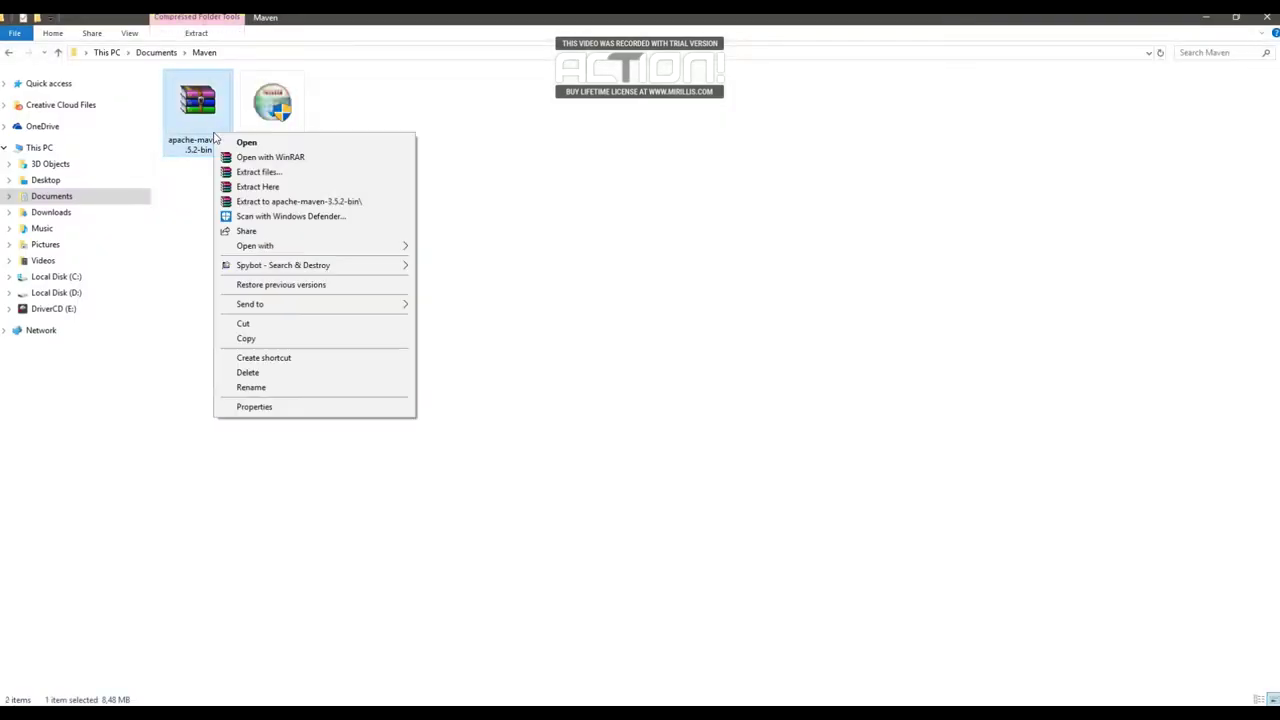
{"action": "left_click", "coordinate": [240, 188]}
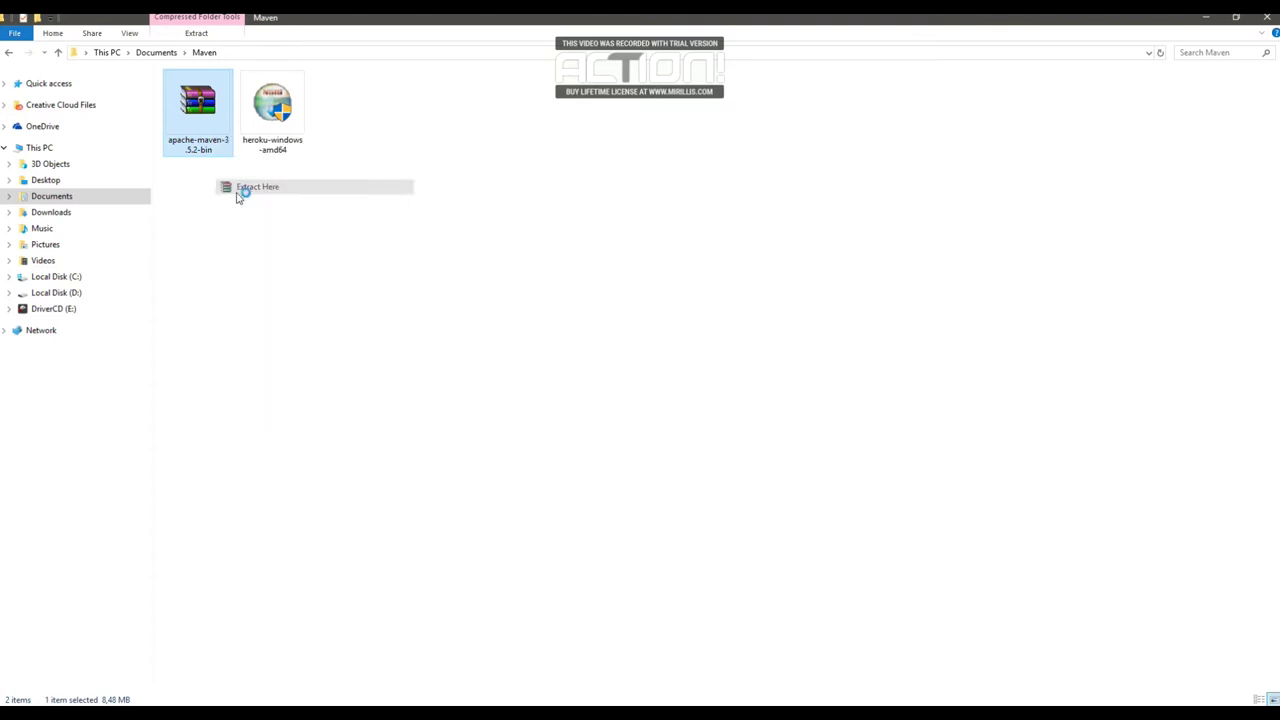
{"action": "right_click", "coordinate": [181, 143]}
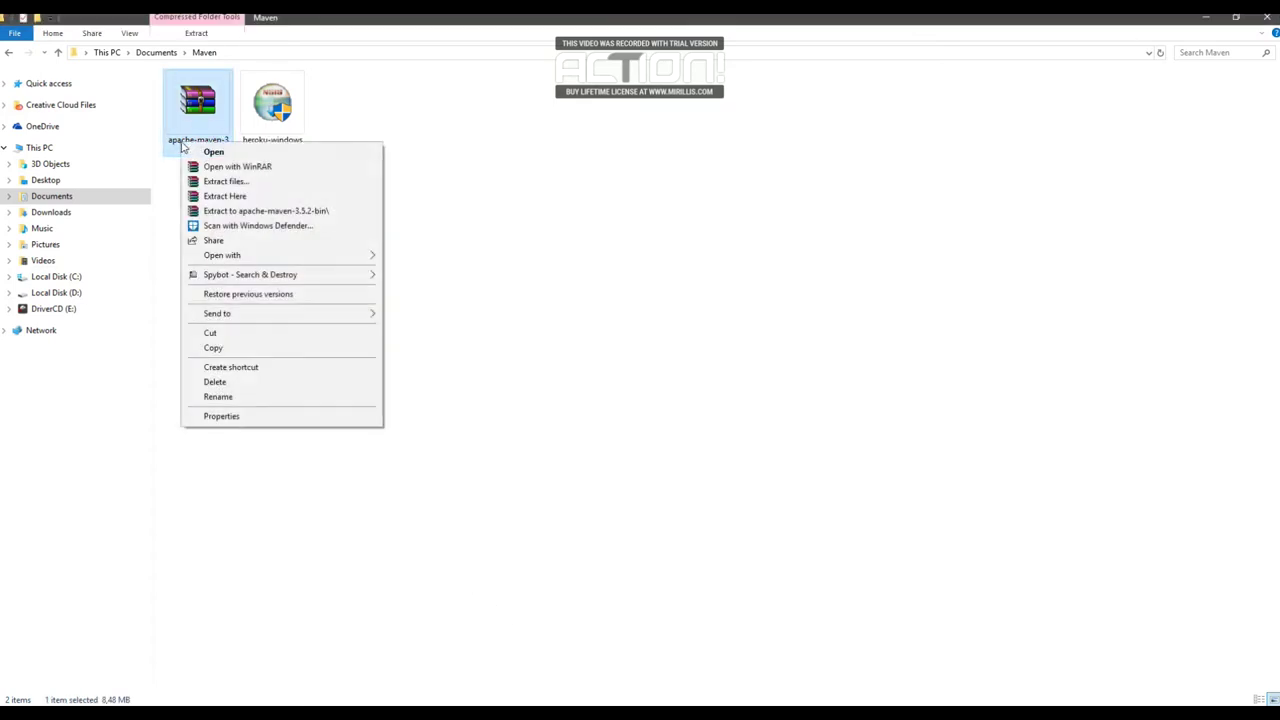
{"action": "left_click", "coordinate": [252, 196]}
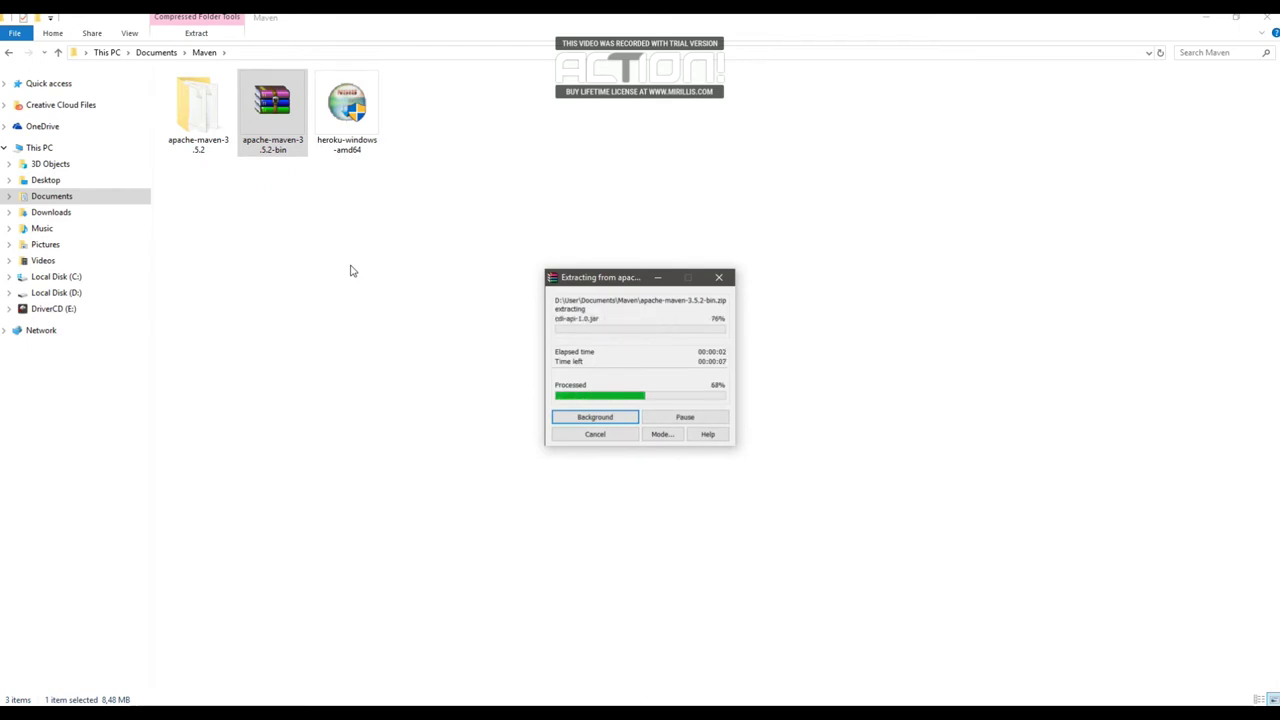
{"action": "double_click", "coordinate": [200, 130]}
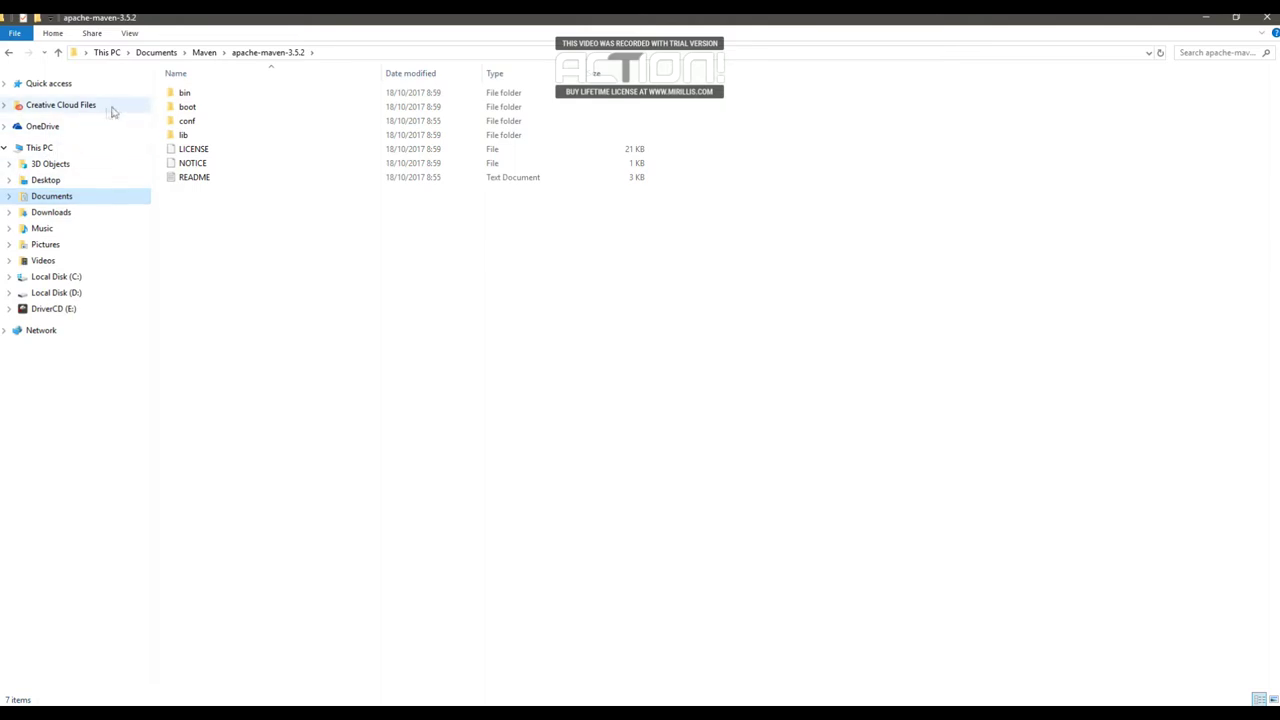
- Open the environment variables from the computer's advanced system settings and select the user Path variable
{"action": "right_click", "coordinate": [44, 147]}
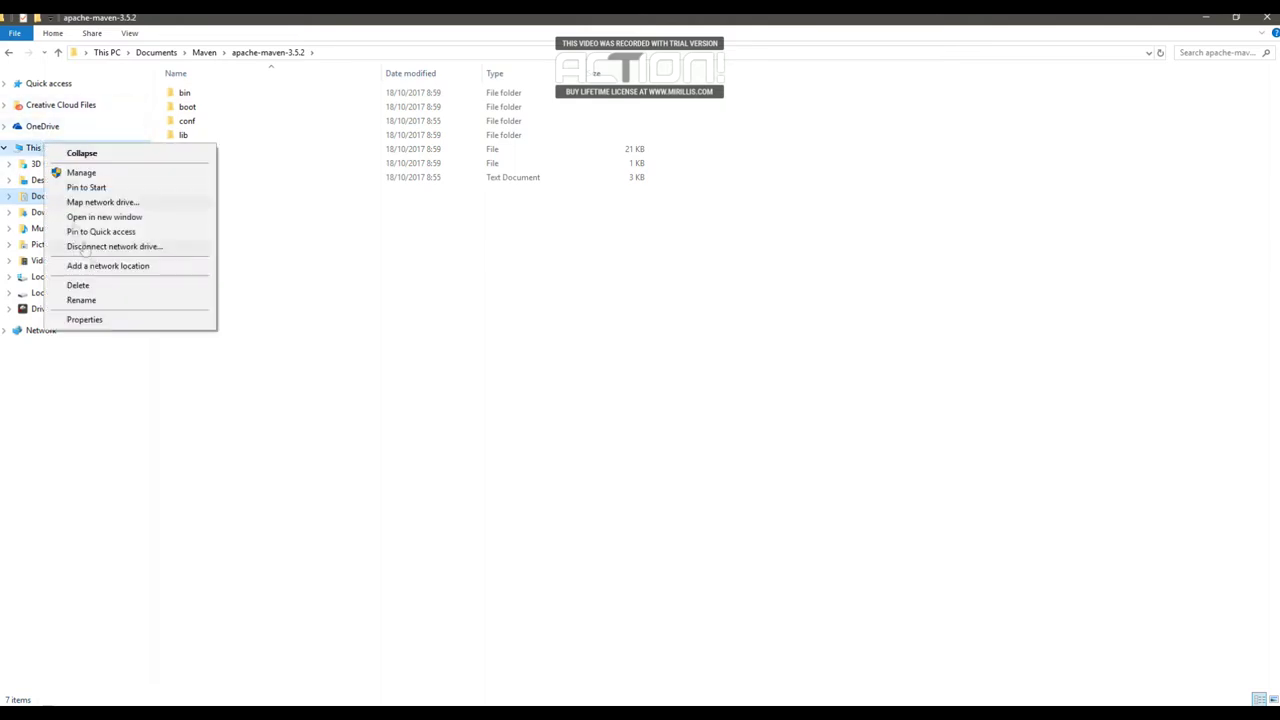
{"action": "left_click", "coordinate": [97, 320]}
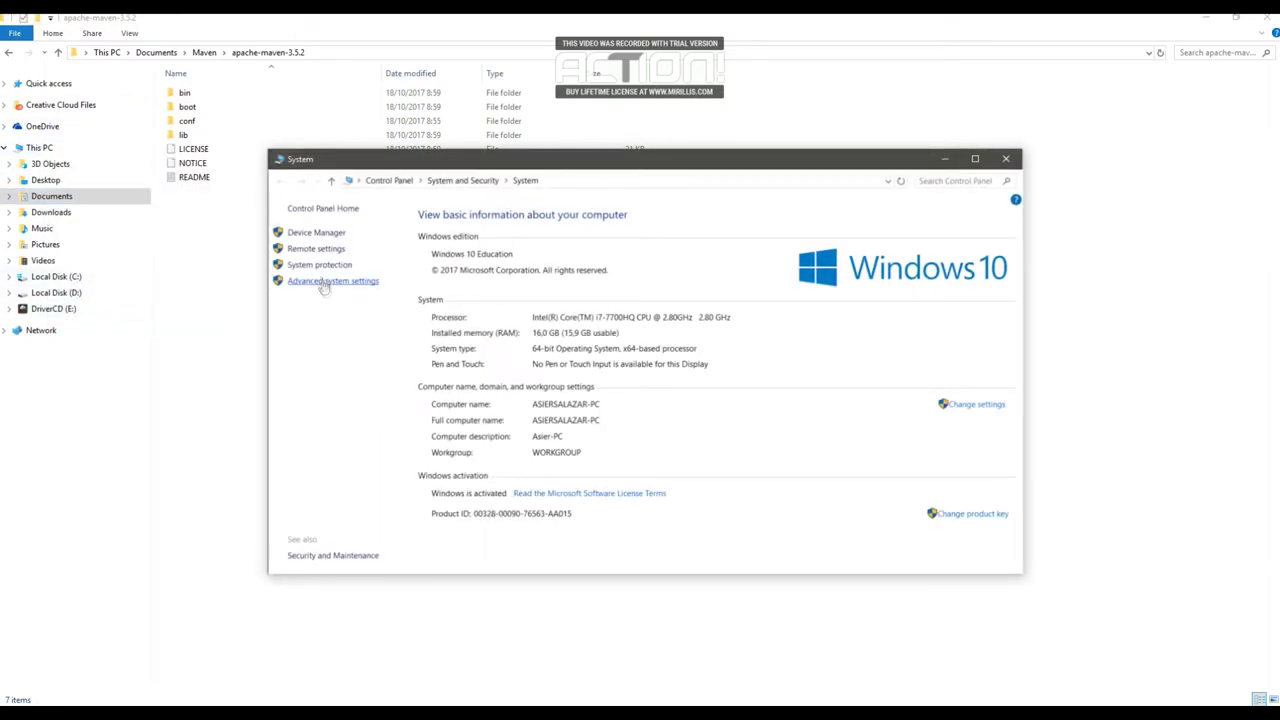
{"action": "left_click", "coordinate": [325, 284]}
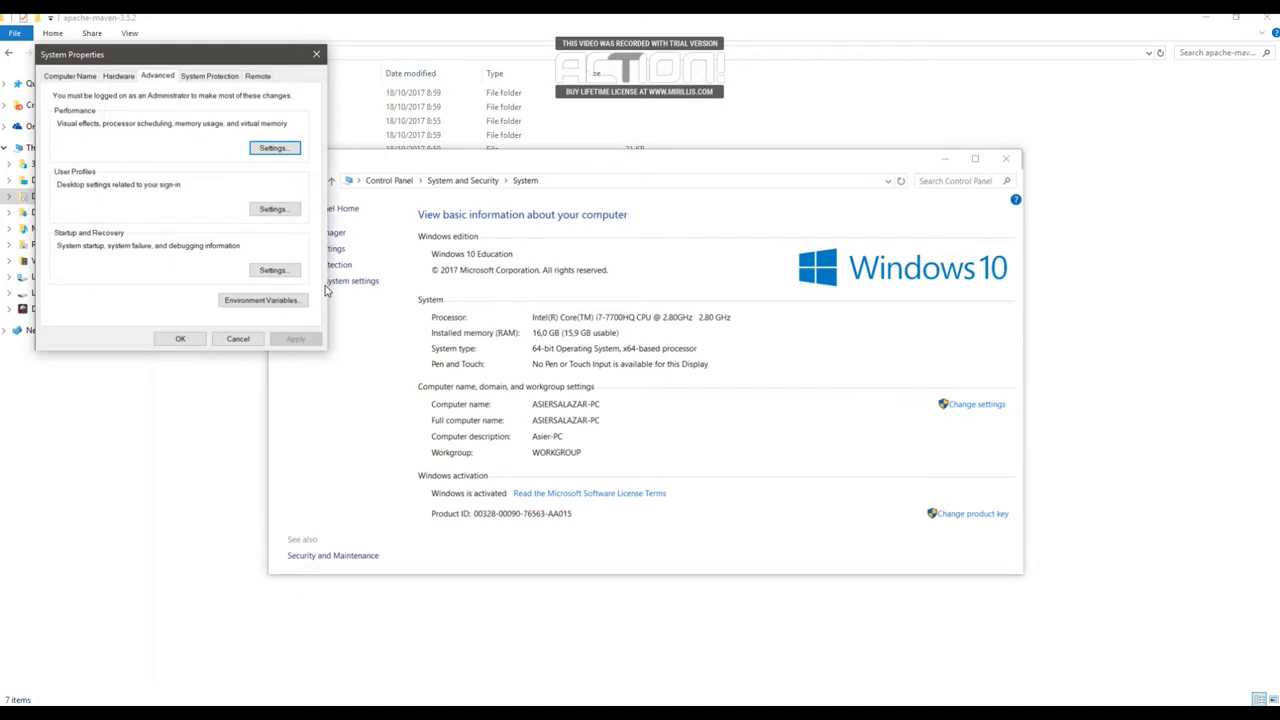
{"action": "left_click", "coordinate": [267, 302]}
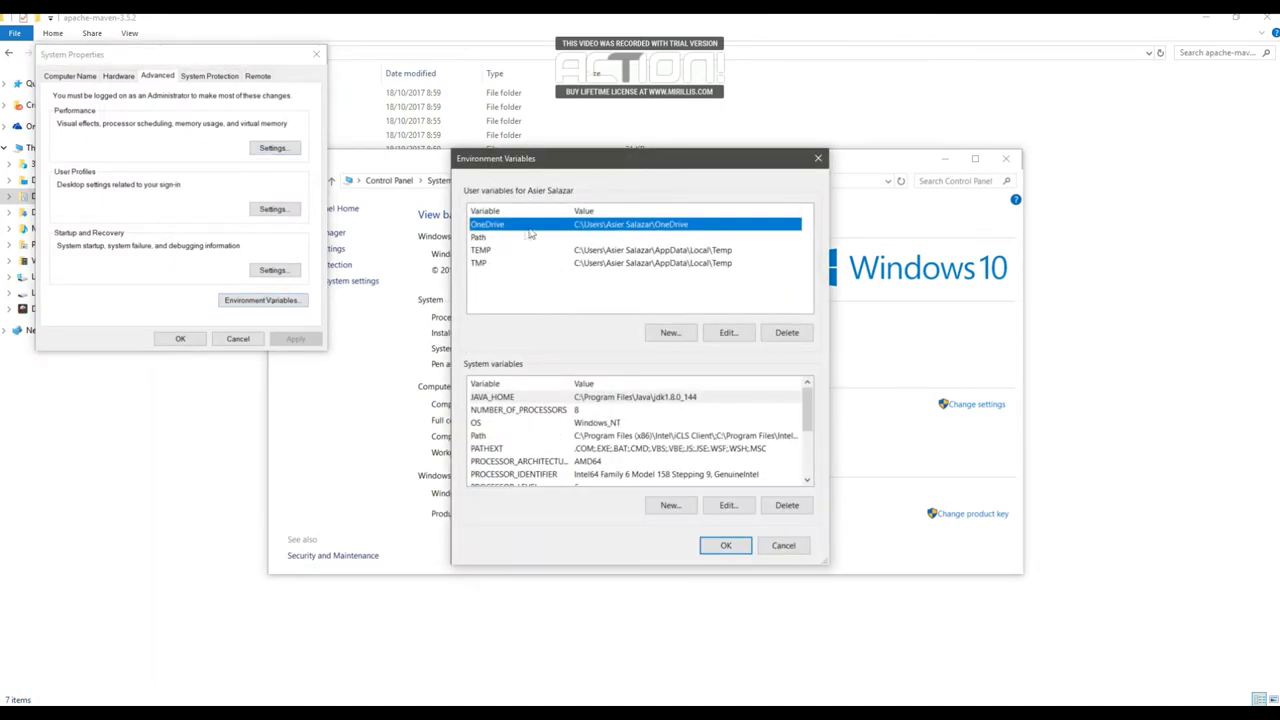
{"action": "left_click", "coordinate": [517, 238]}
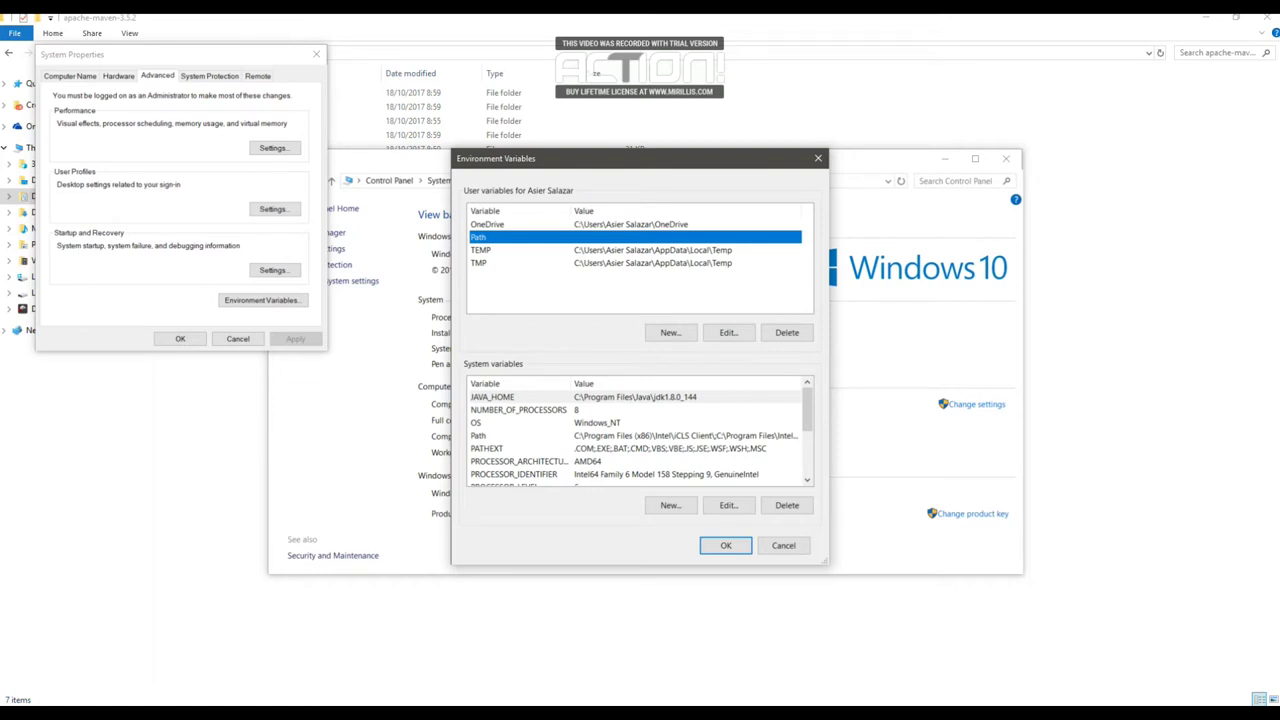
- Create a system variable M2_HOME with the value D:\User\Documents\Maven\apache-maven-3.5.2
{"action": "left_click", "coordinate": [688, 510]}
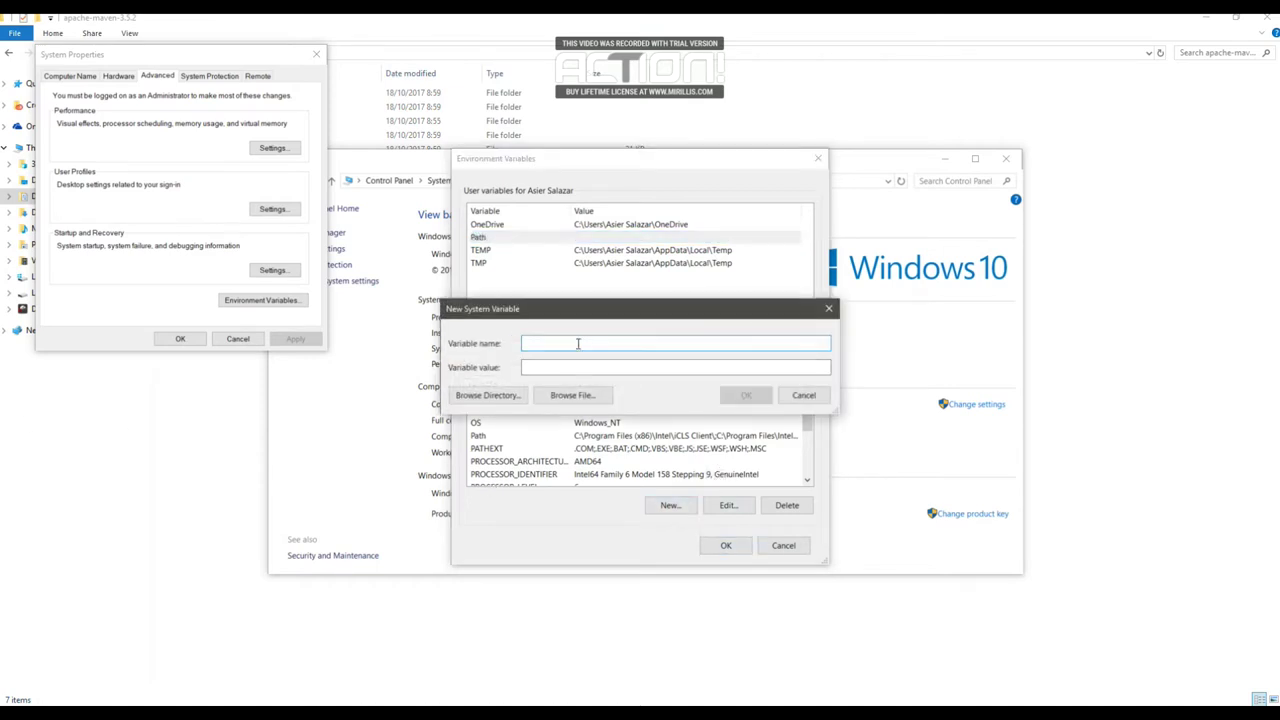
{"action": "type", "text": "M2_H"}
{"action": "left_click", "coordinate": [586, 372]}
{"action": "type", "text": "D:\\User\\Documents\\Maven\\apache-maven-3.5.2"}
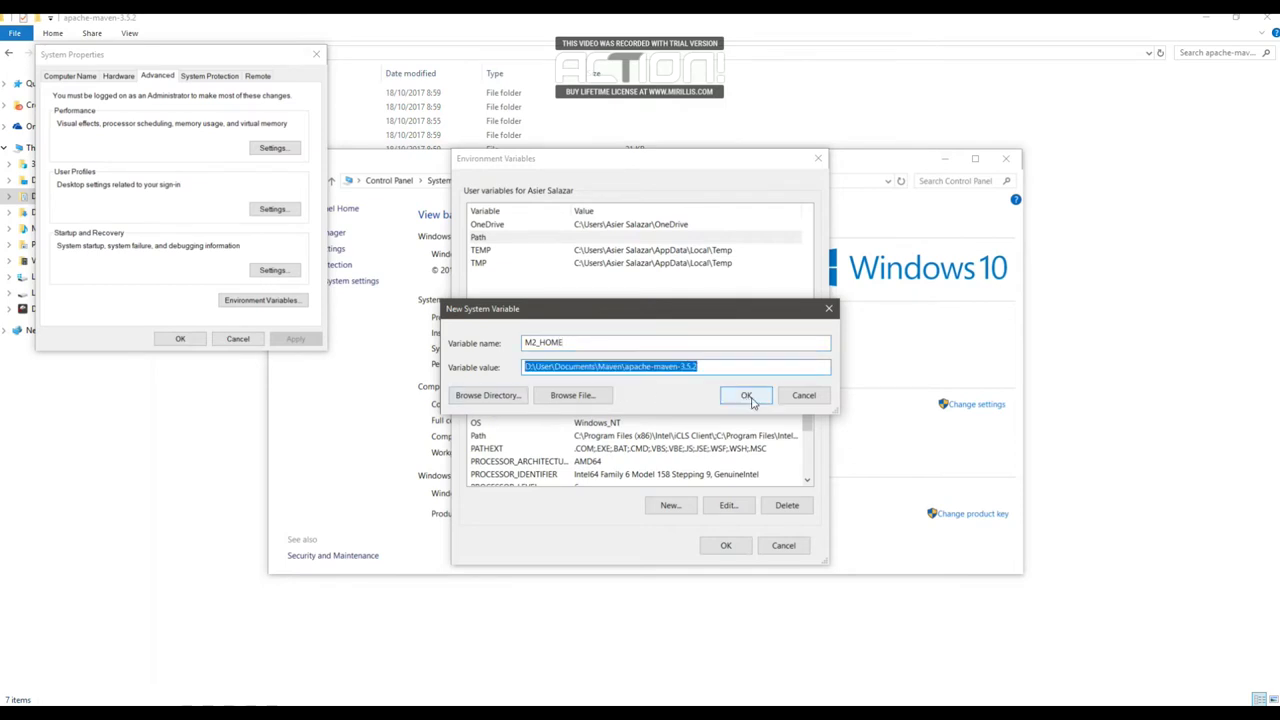
{"action": "left_click", "coordinate": [748, 397]}
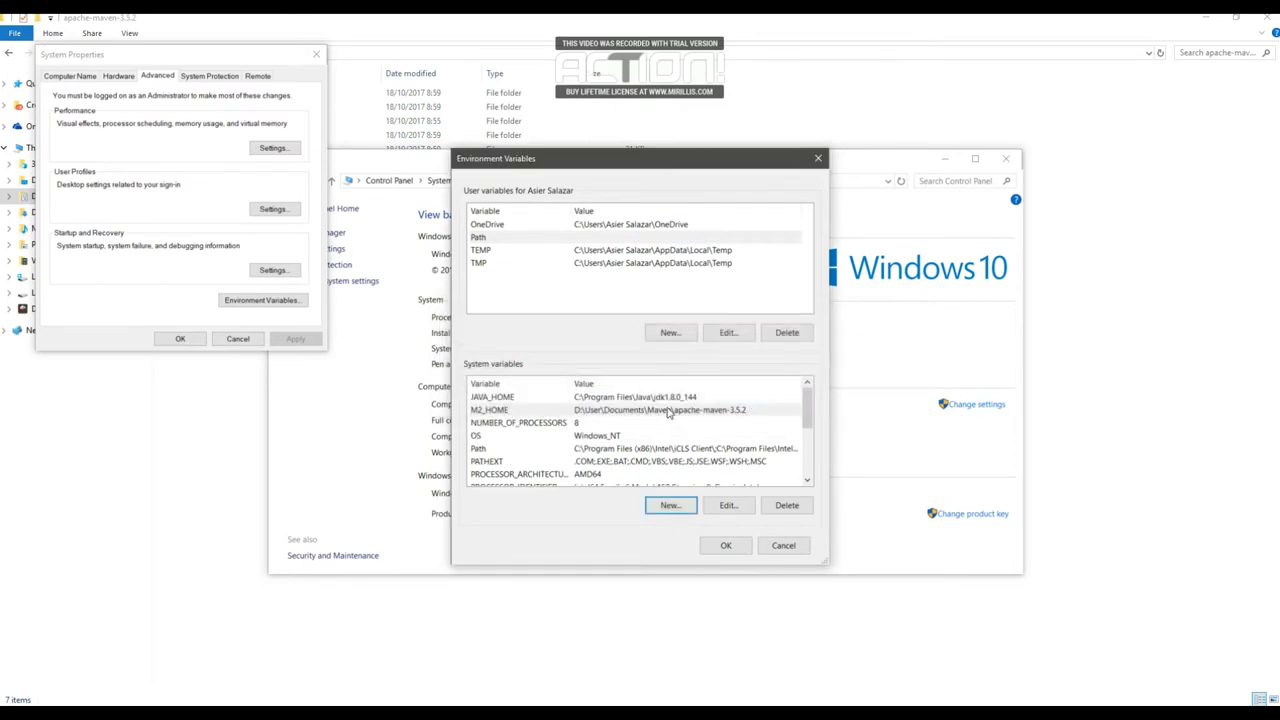
- Create a system variable MAVEN_HOME with the value D:\User\Documents\Maven\apache-maven-3.5.2
{"action": "left_click", "coordinate": [668, 506]}
{"action": "type", "text": "MAVEN_HOME"}
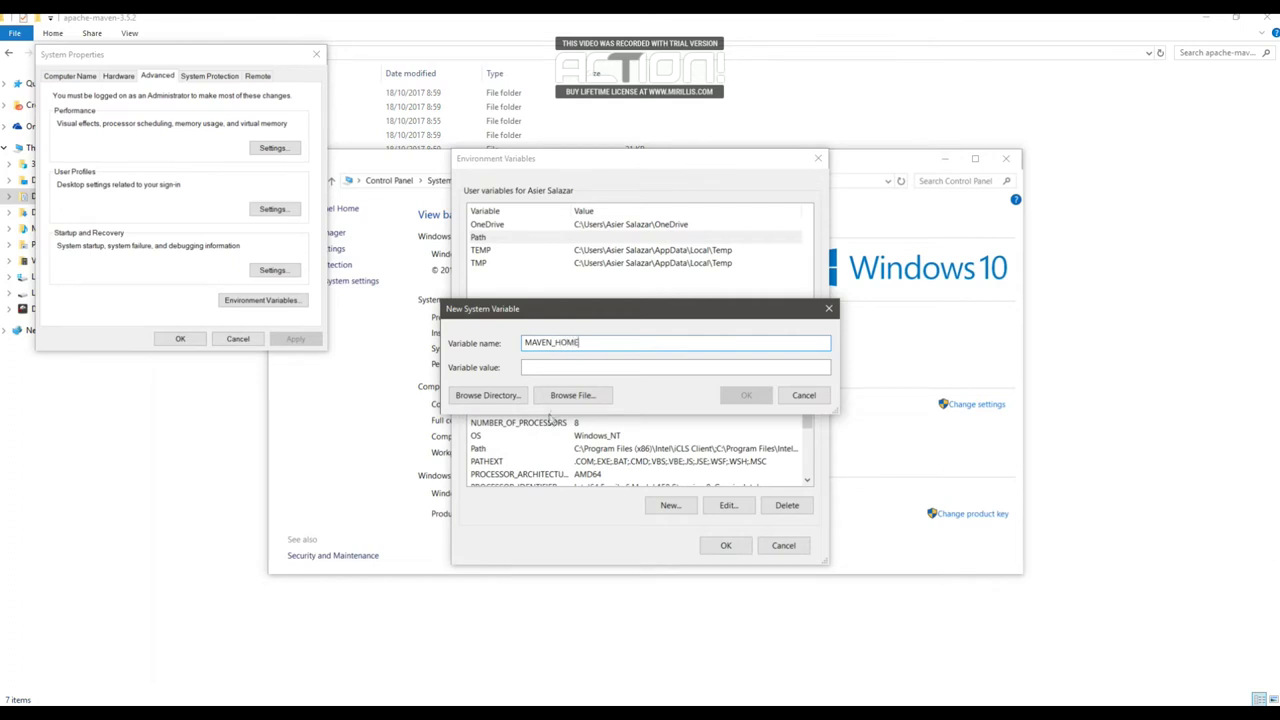
{"action": "type", "text": "D:\\User\\Documents\\Maven\\apache-maven-3.5.2"}
{"action": "left_click", "coordinate": [745, 397]}
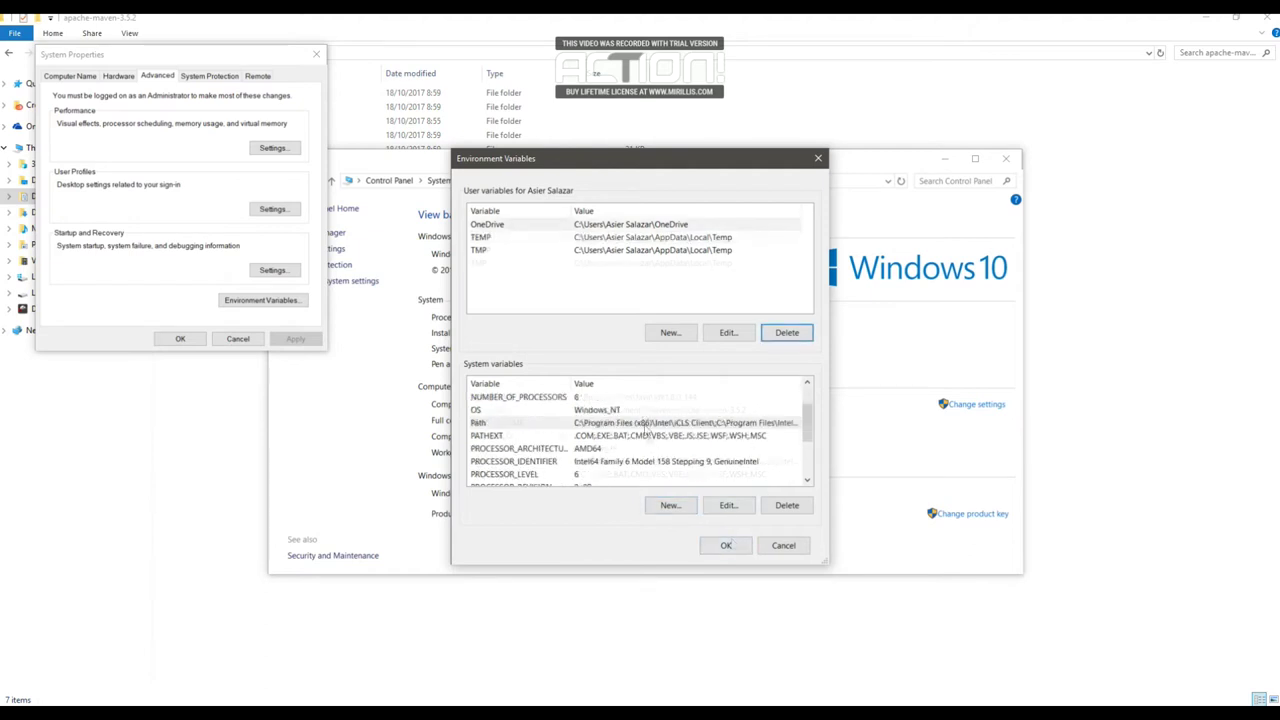
- Add D:\User\Documents\Maven\apache-maven-3.5.2\bin and C:\Program Files\Heroku\bin to the system Path variable and save the environment variables
{"action": "left_click", "coordinate": [590, 422]}
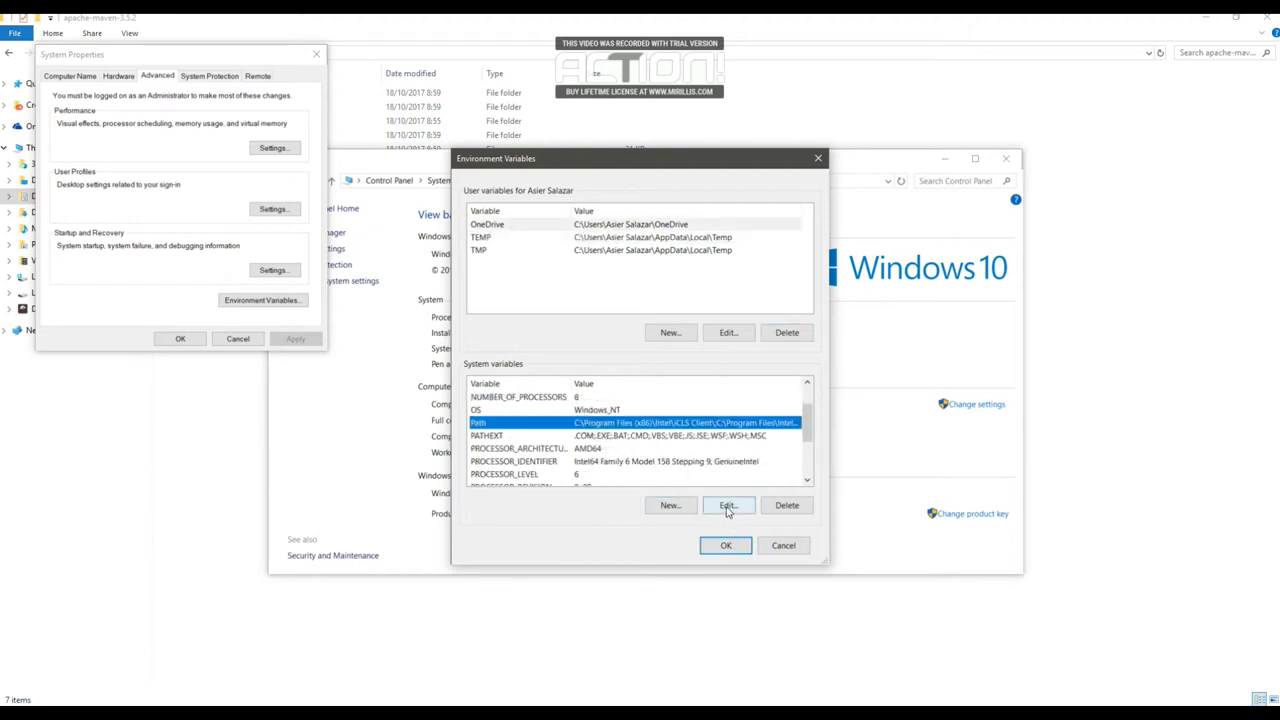
{"action": "left_click", "coordinate": [728, 506]}
{"action": "left_click", "coordinate": [615, 457]}
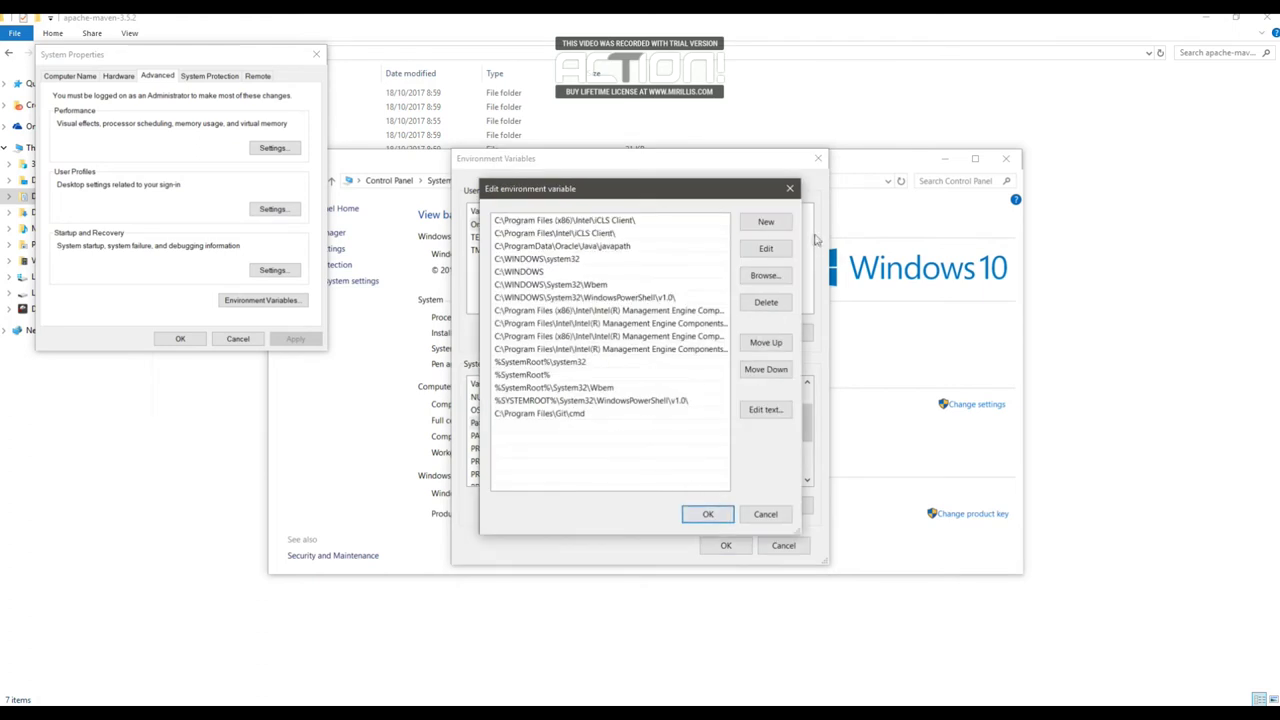
{"action": "left_click", "coordinate": [762, 223]}
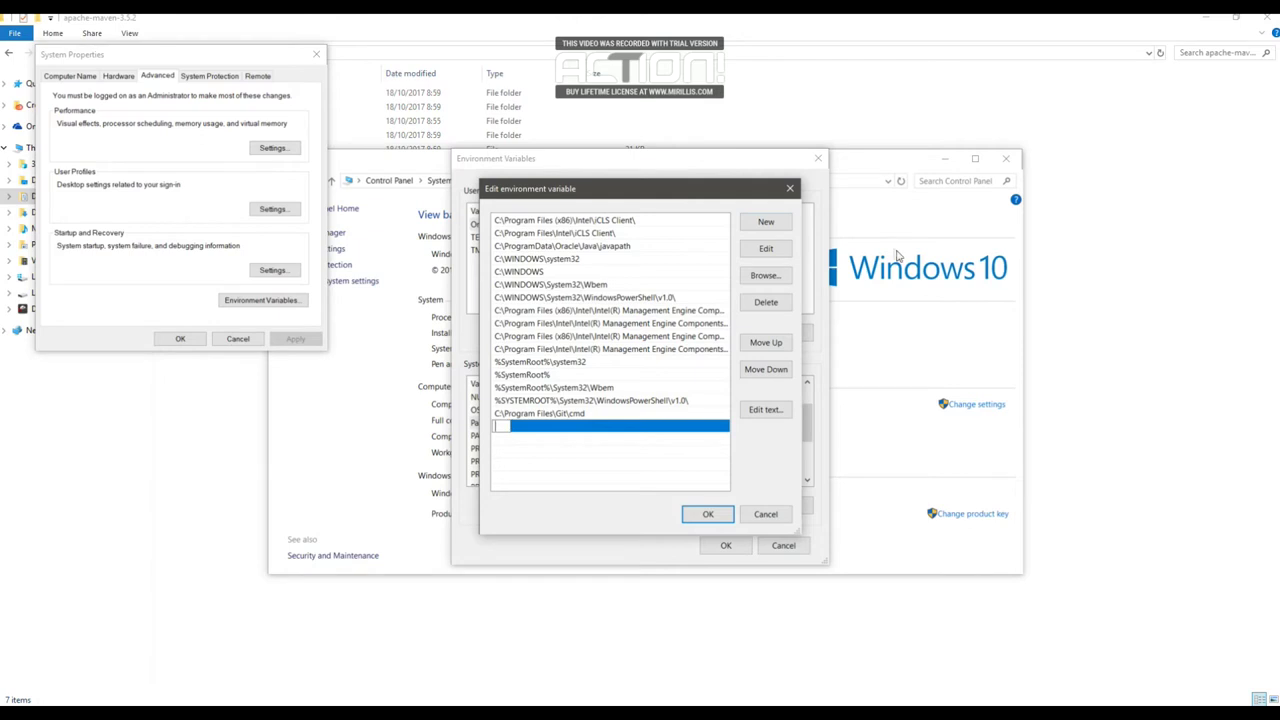
{"action": "left_click", "coordinate": [775, 279]}
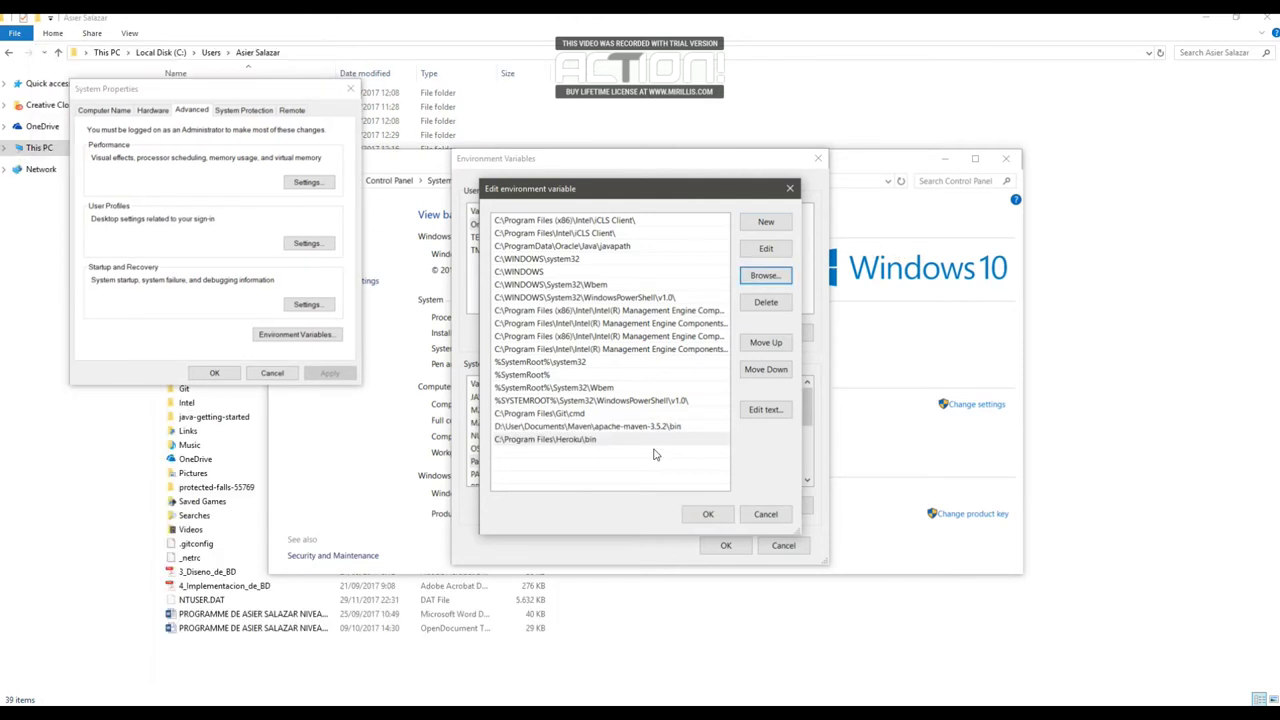
{"action": "left_click", "coordinate": [712, 516]}
{"action": "left_click", "coordinate": [725, 545]}
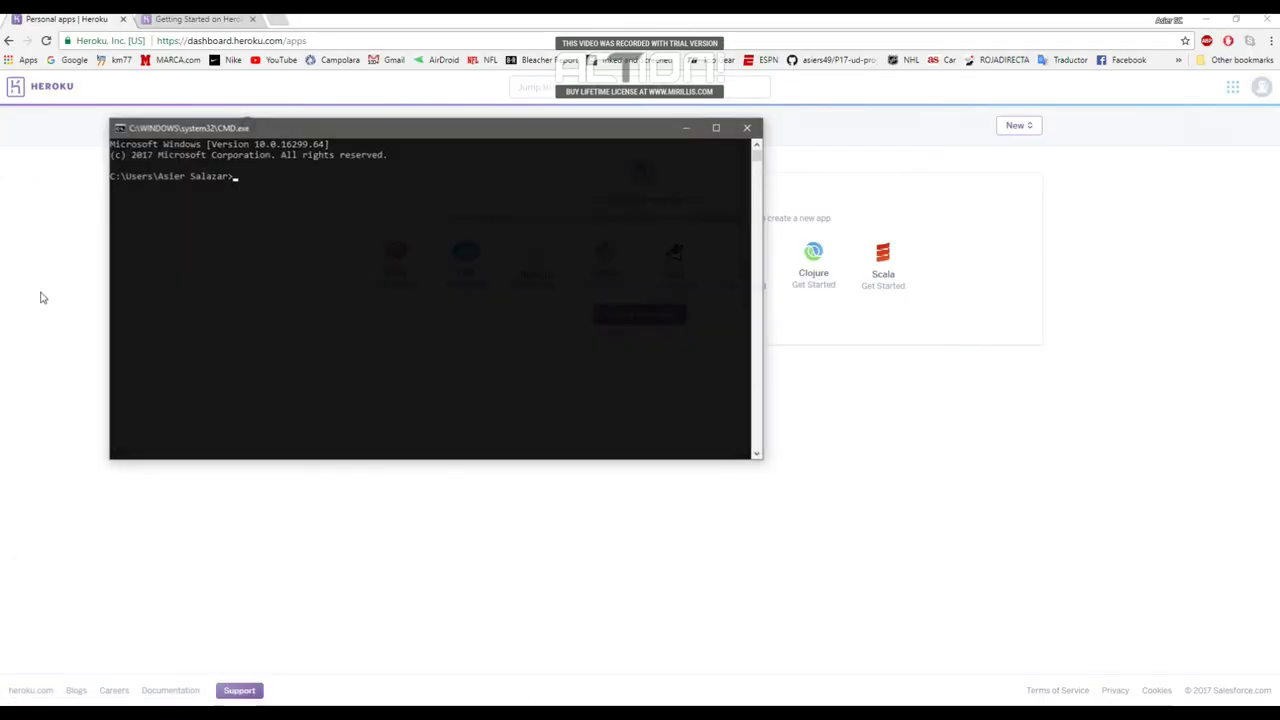
{"action": "type", "text": "mvn -v"}
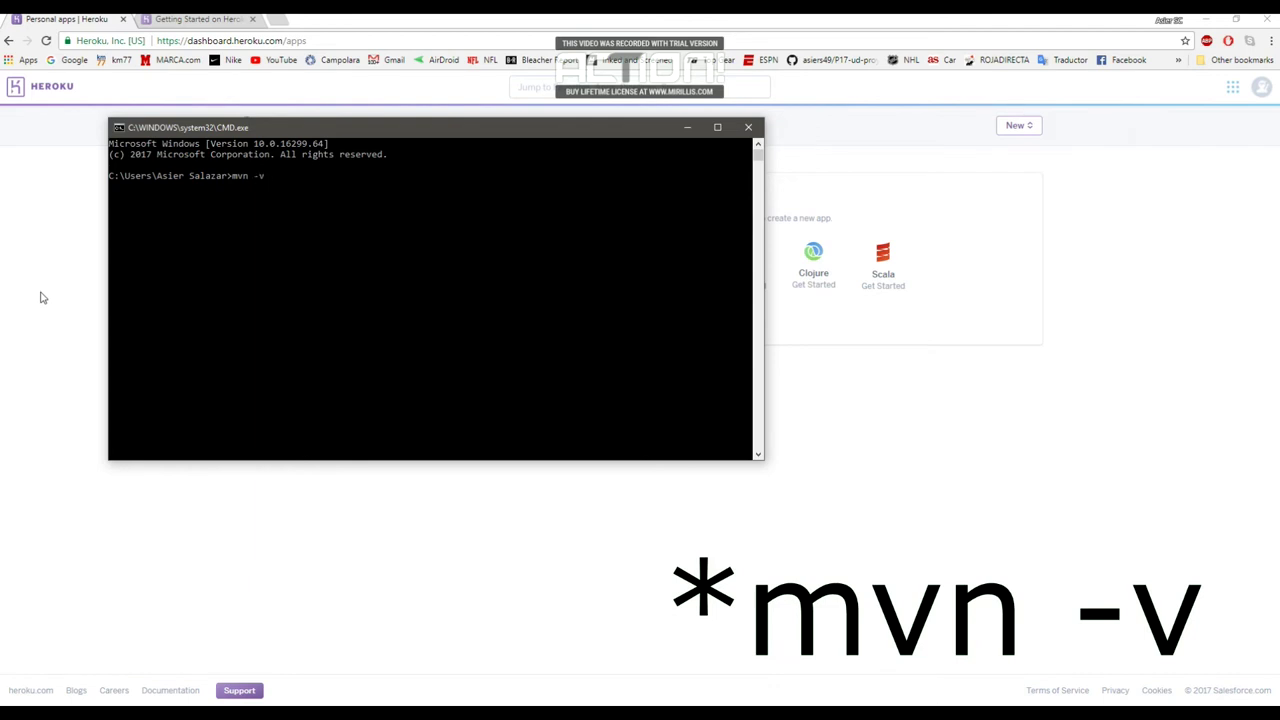
{"action": "key", "text": "Return"}
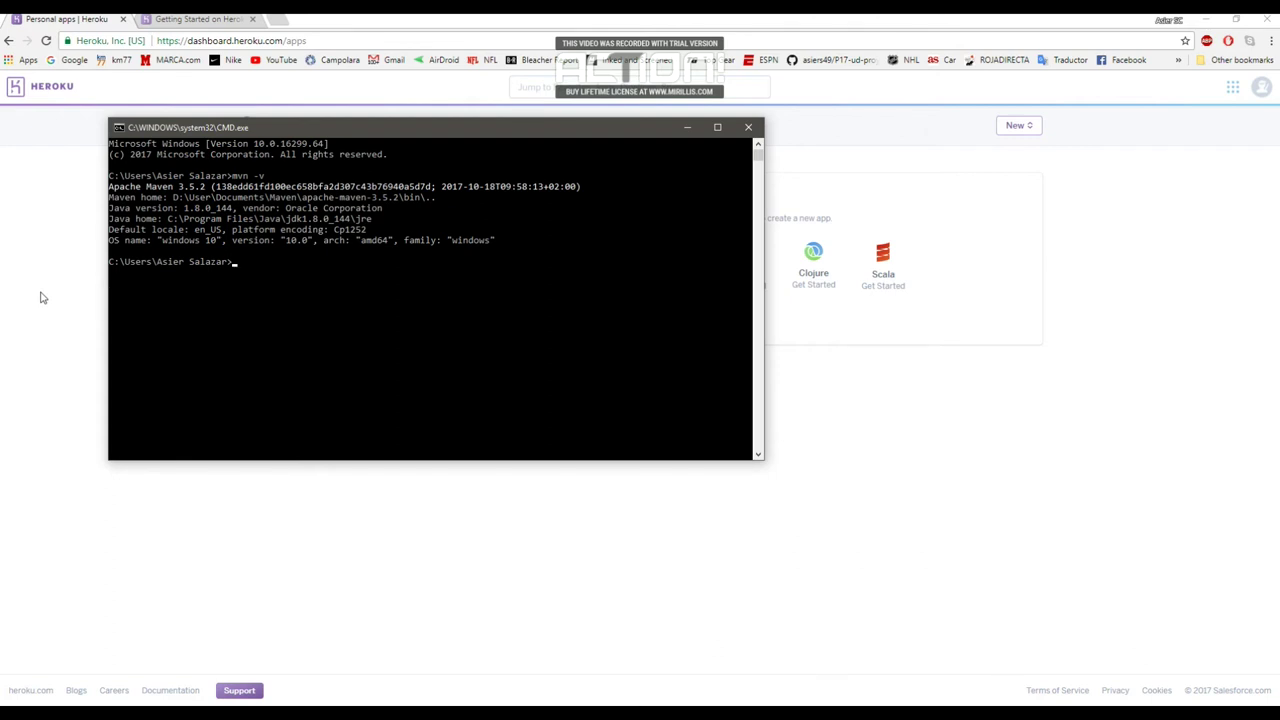
{"action": "type", "text": "git clone https://github.com/heroku/java-getting-started.git"}
{"action": "key", "text": "Return"}
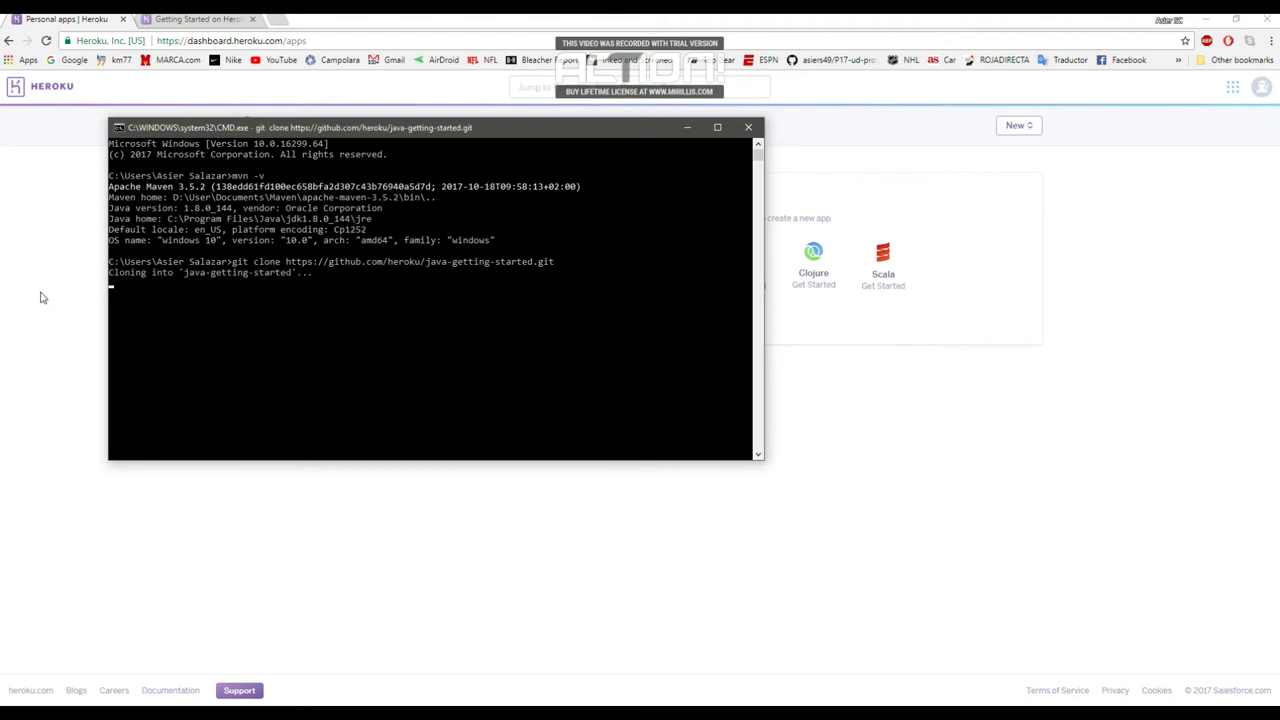
- Change into the java-getting-started folder and run heroku login with the account e-mail and password
{"action": "type", "text": "cd ja"}
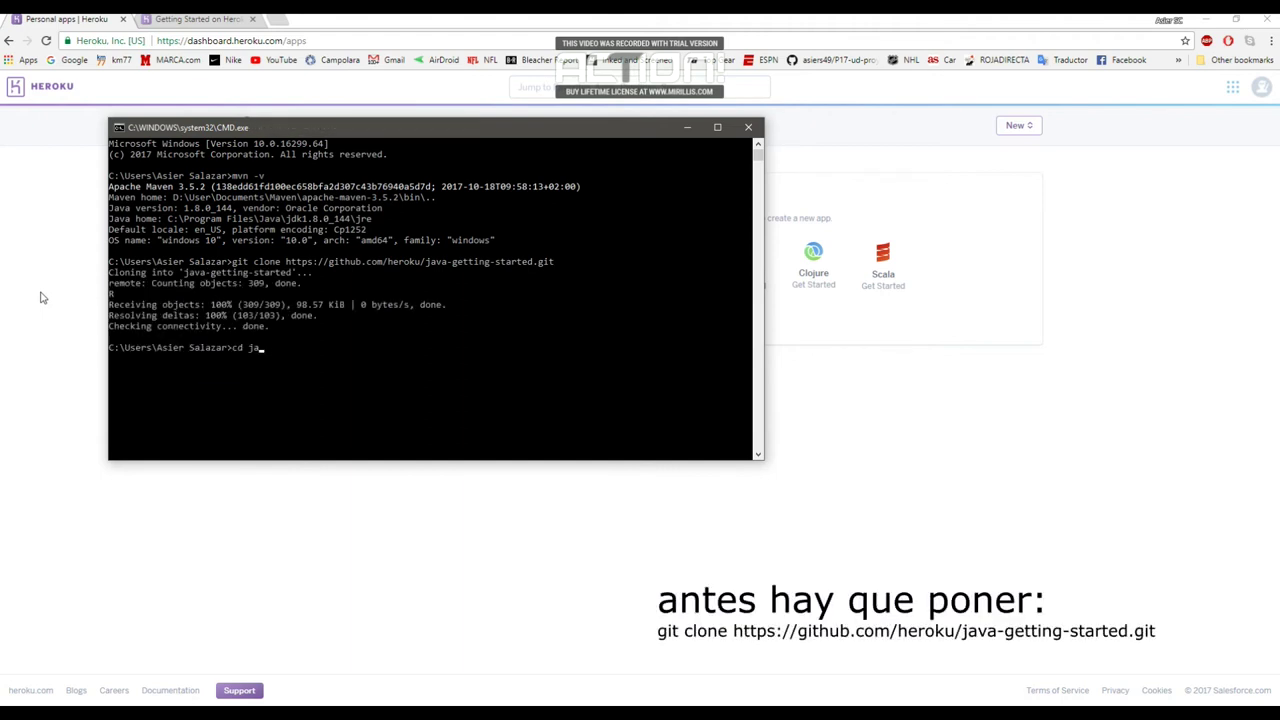
{"action": "type", "text": "va-getting-started"}
{"action": "key", "text": "Return"}
{"action": "type", "text": "heroku login"}
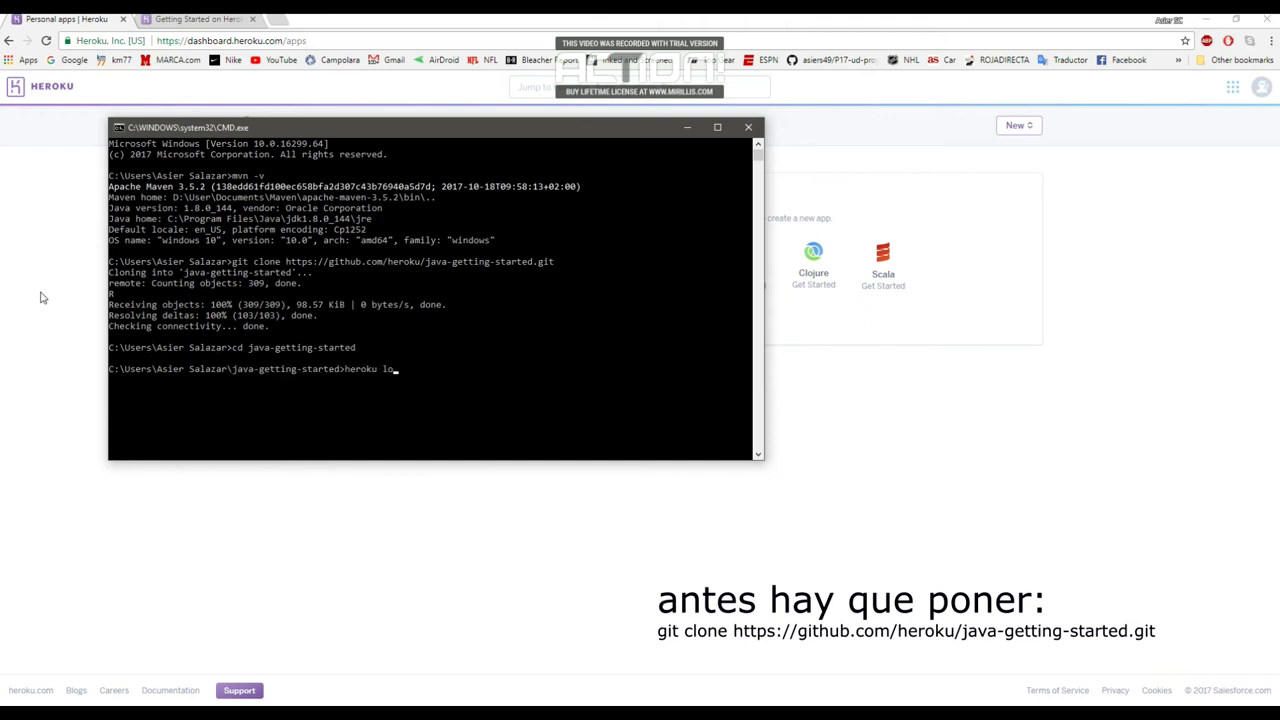
{"action": "key", "text": "Return"}
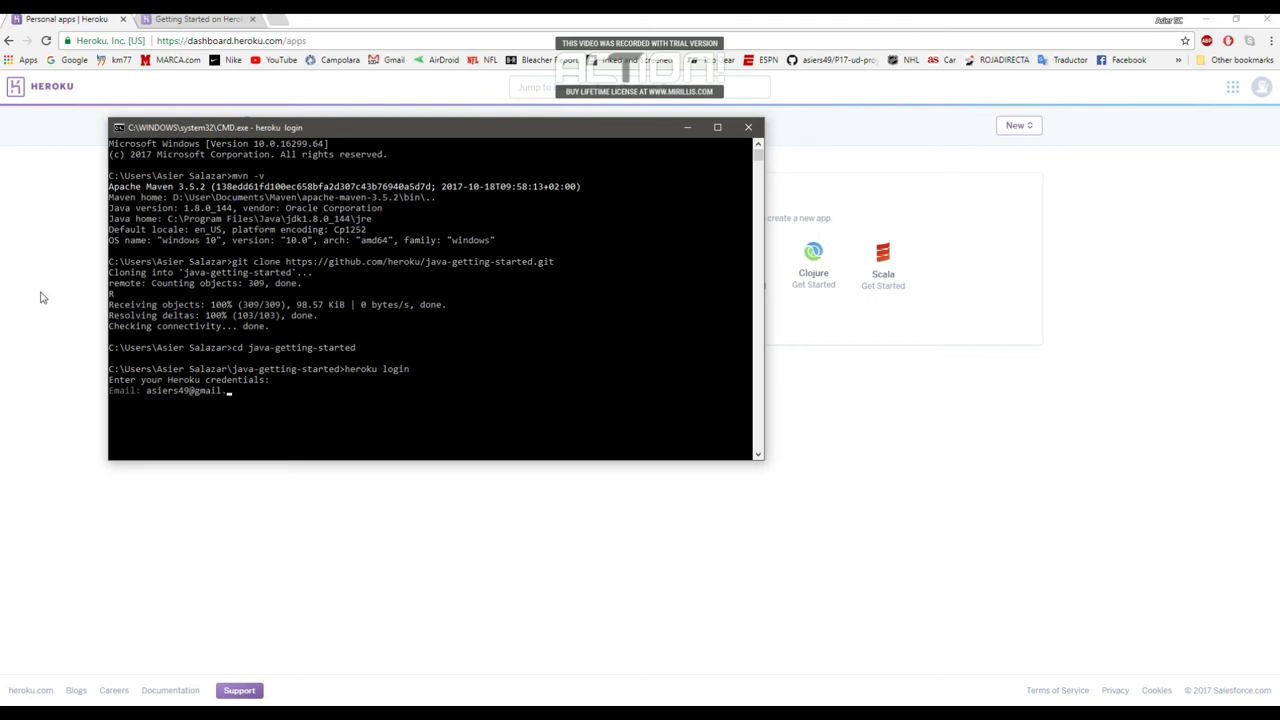
{"action": "key", "text": "Return"}
{"action": "type", "text": "**********"}
{"action": "key", "text": "Return"}
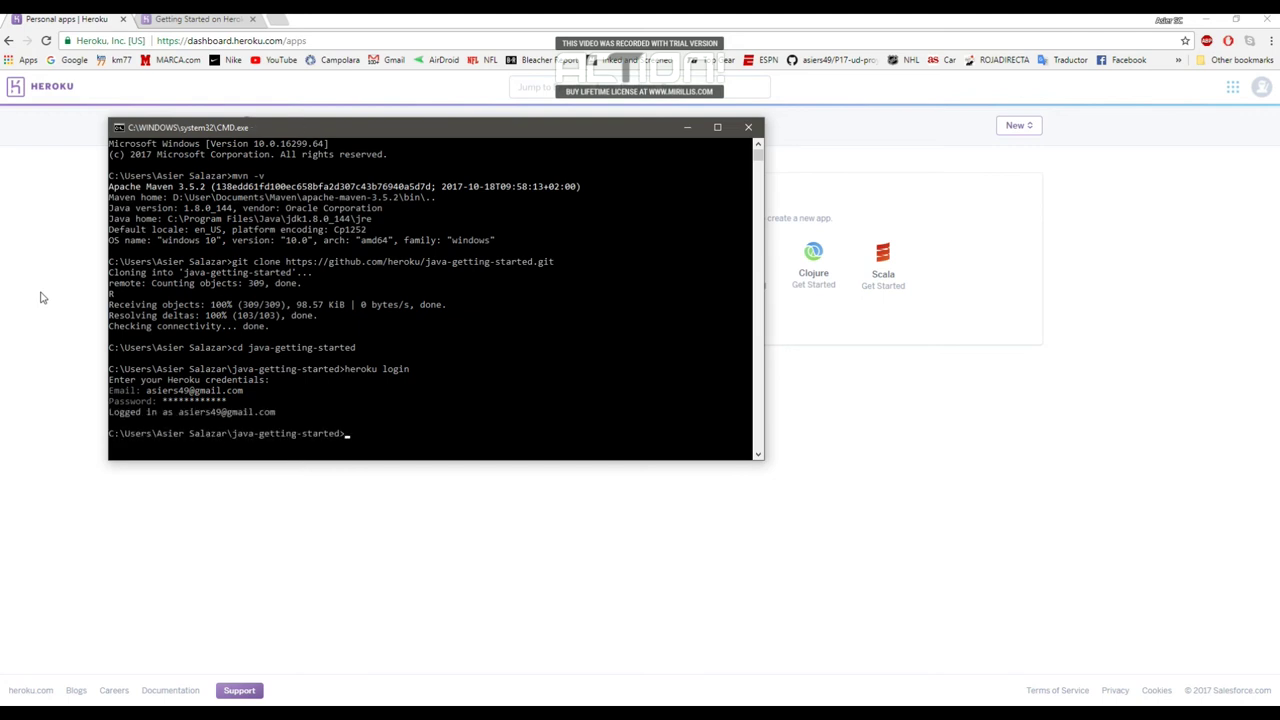
- Run heroku create for a new app and deploy the code to it with git push heroku master
{"action": "type", "text": "heroku create"}
{"action": "key", "text": "Return"}
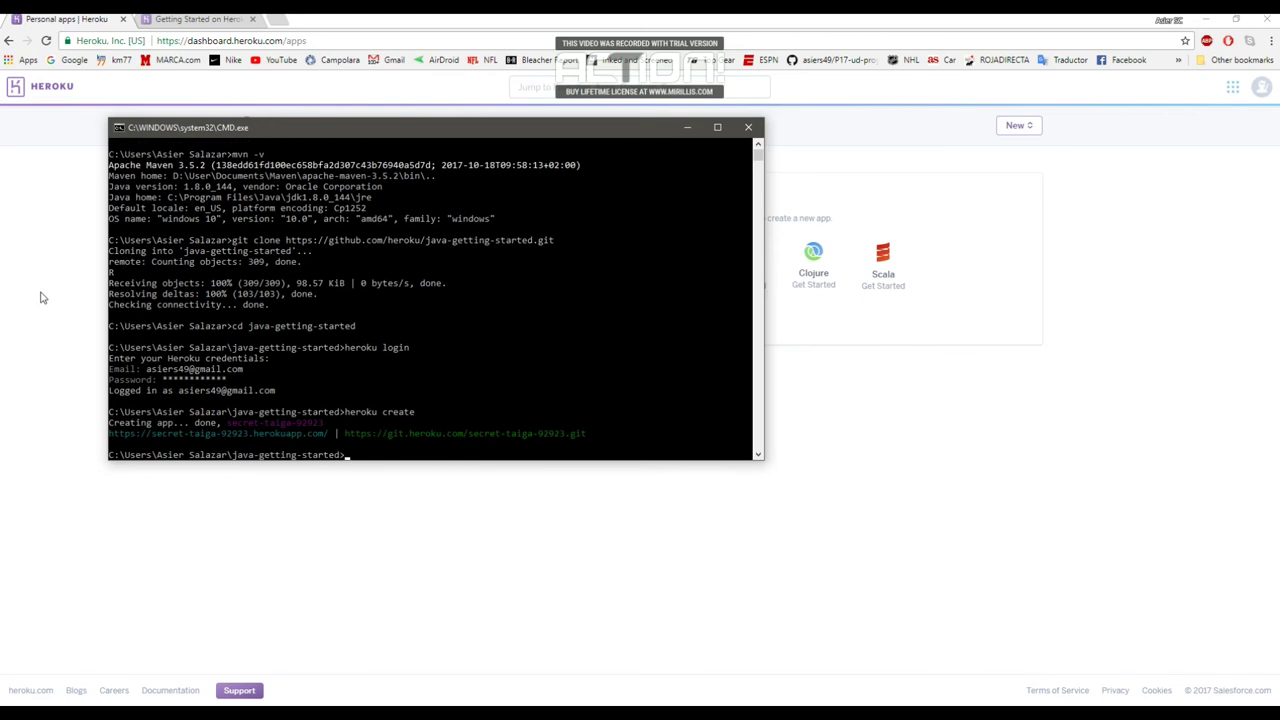
{"action": "type", "text": "git push heroku master"}
{"action": "key", "text": "Return"}
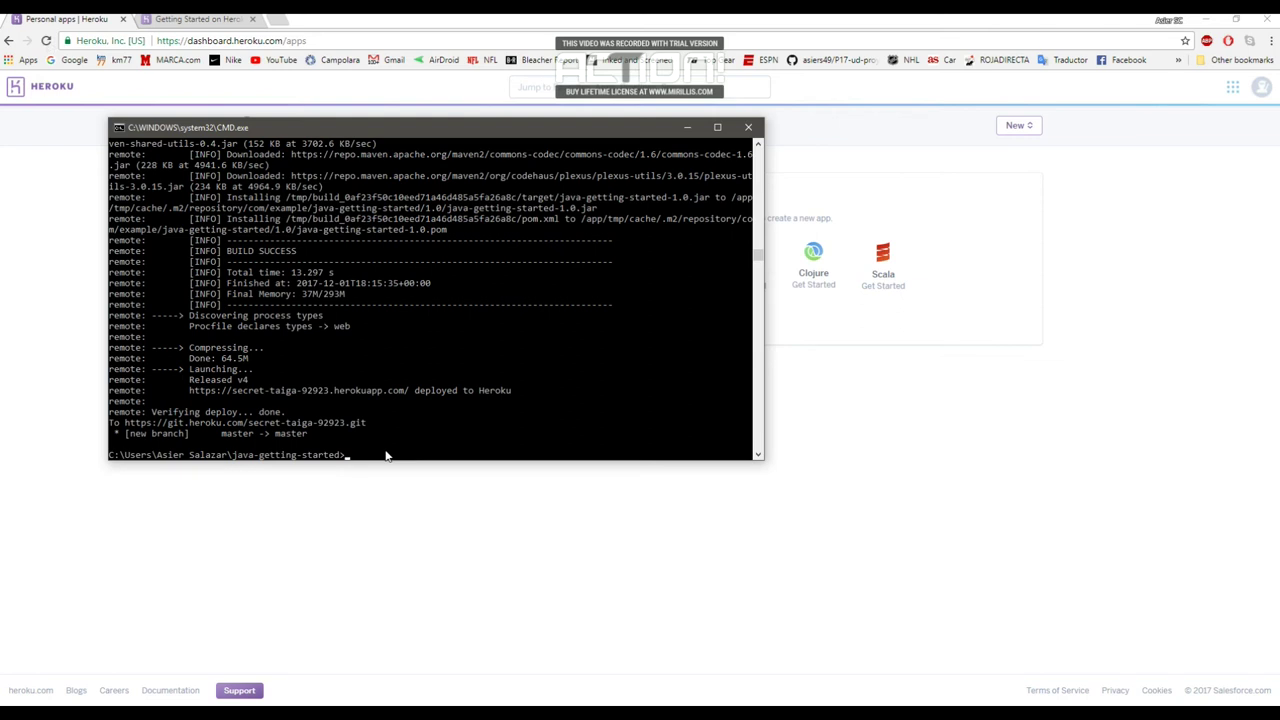
- View the deployed app with heroku open, and open the secret-taiga-92923 overview from the reloaded Heroku dashboard in the browser
{"action": "type", "text": "heroku open"}
{"action": "key", "text": "Return"}
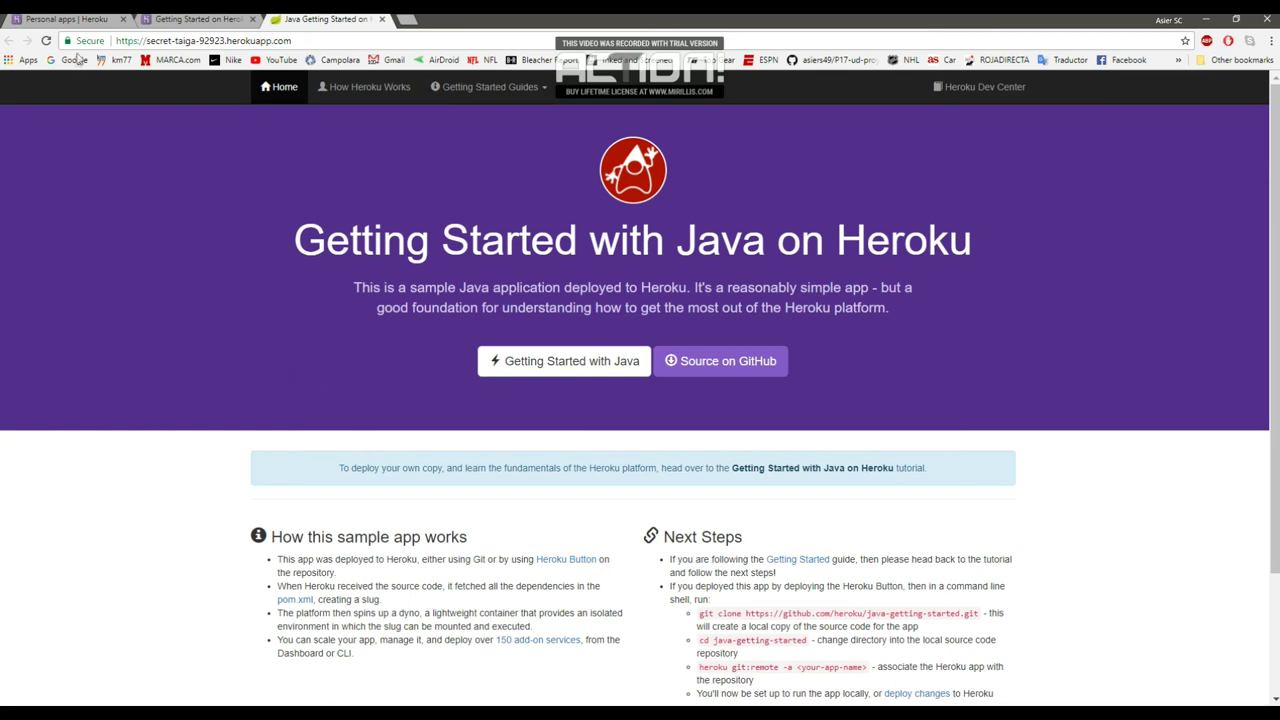
{"action": "left_click", "coordinate": [99, 22]}
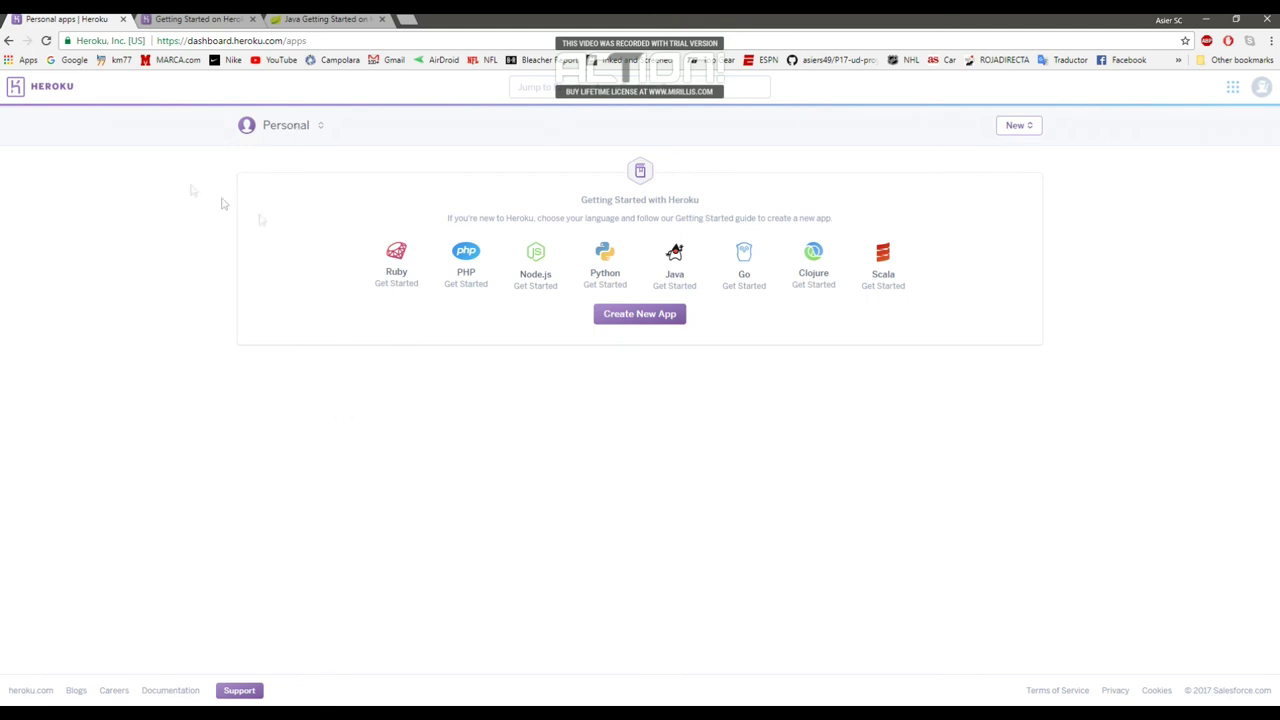
{"action": "left_click", "coordinate": [46, 41]}
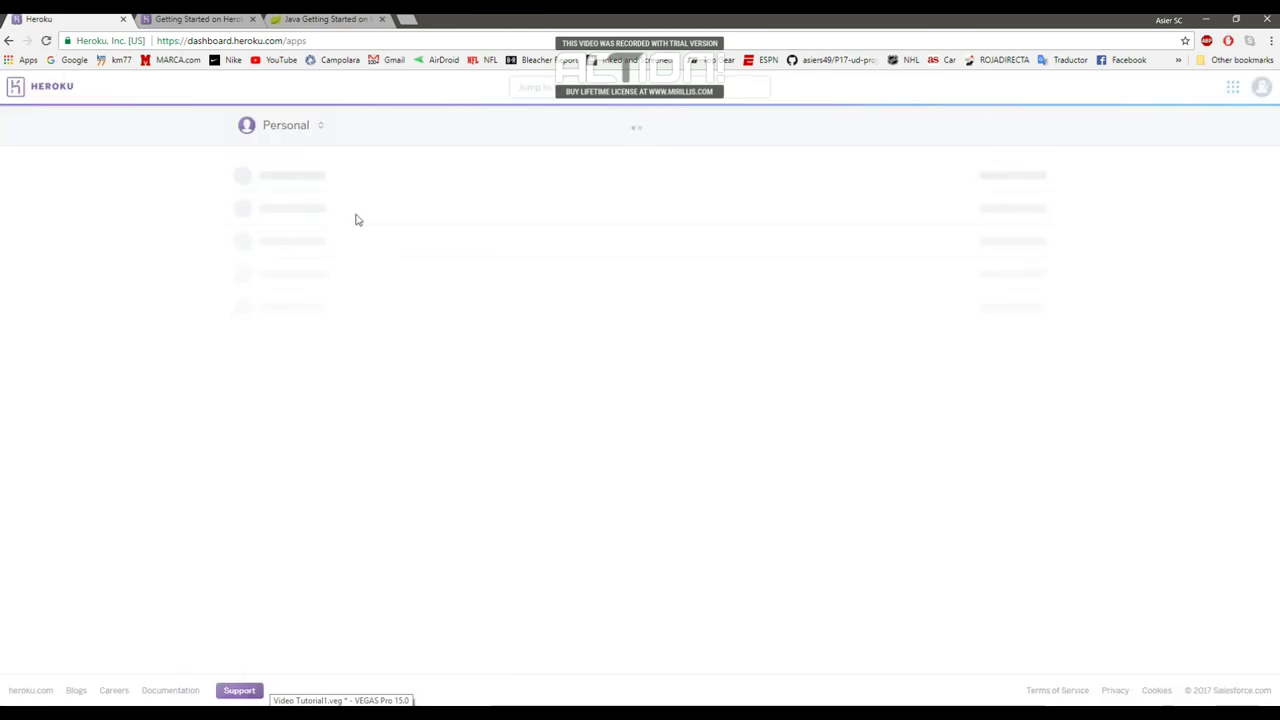
{"action": "left_click", "coordinate": [293, 185]}
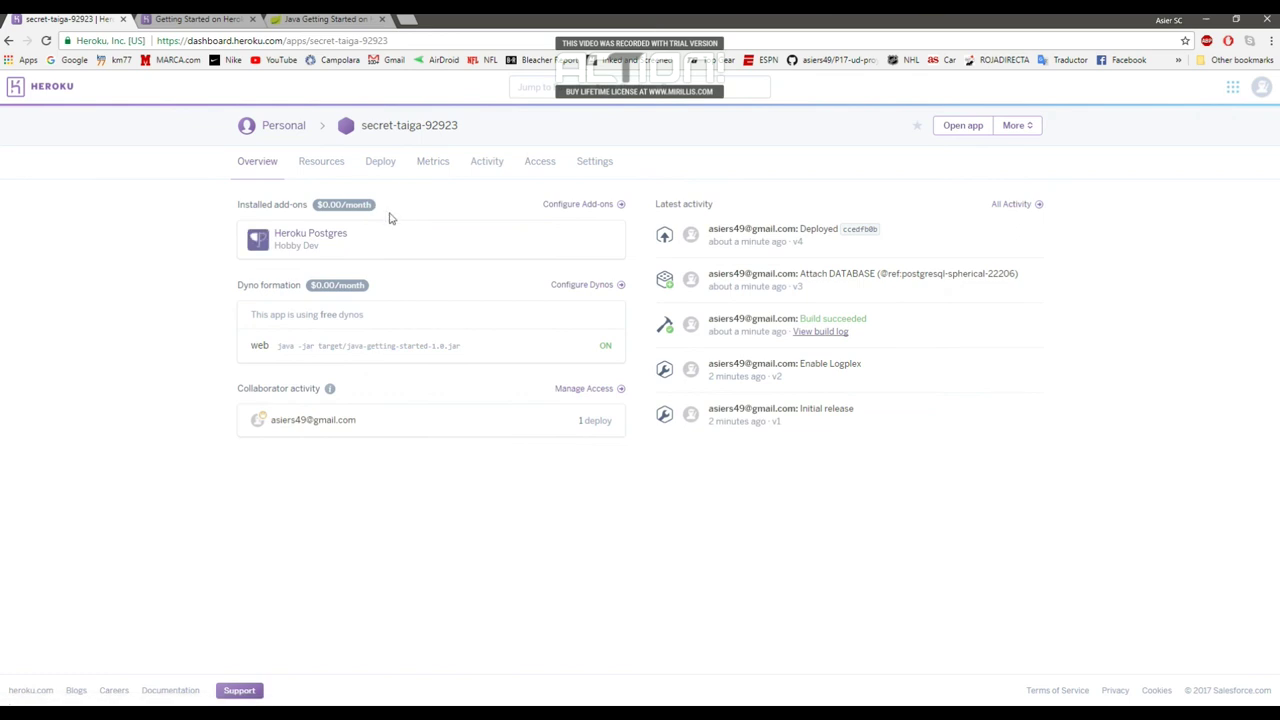
- View the database credentials in the settings of the app's Heroku Postgres add-on, and close that page
{"action": "left_click", "coordinate": [313, 245]}
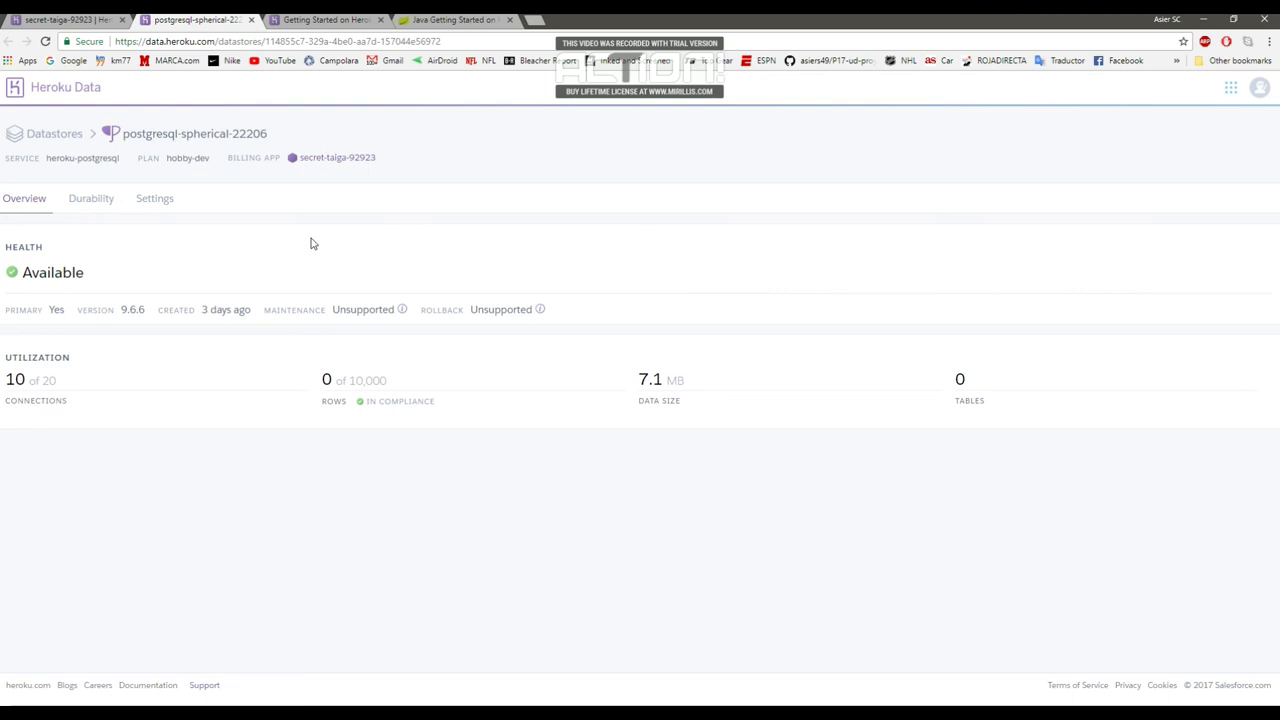
{"action": "left_click", "coordinate": [172, 208]}
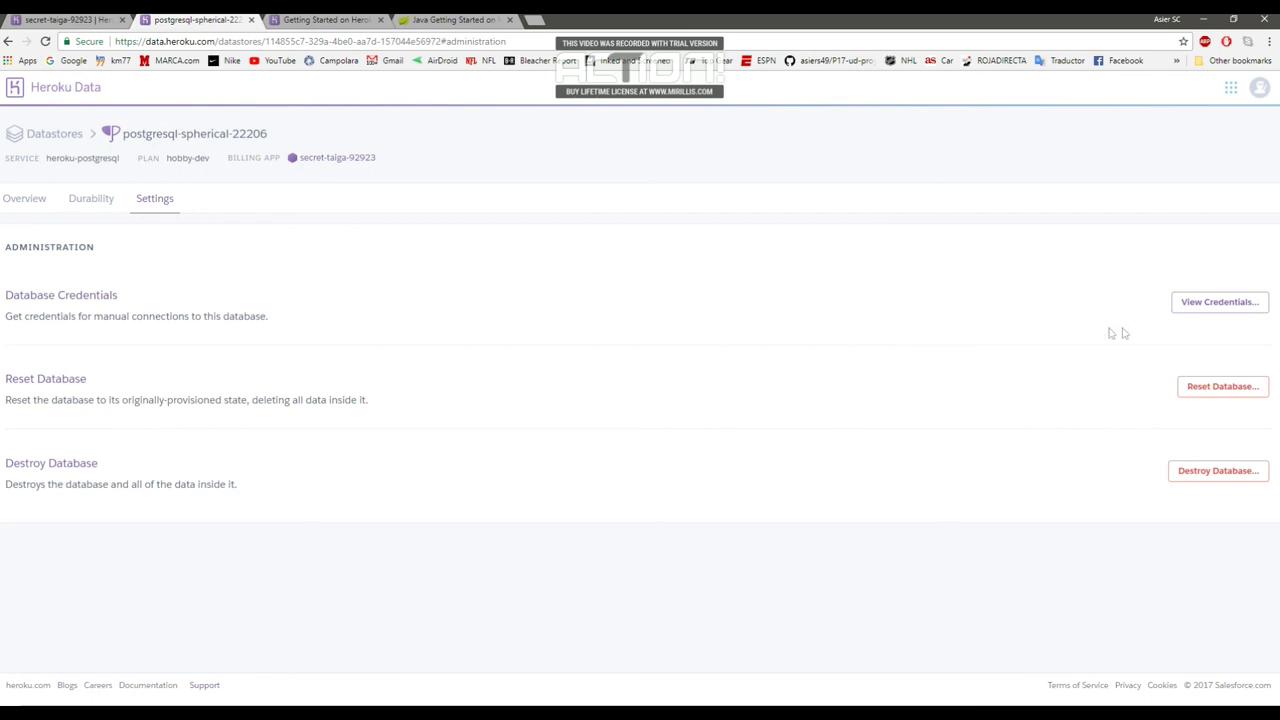
{"action": "left_click", "coordinate": [1178, 313]}
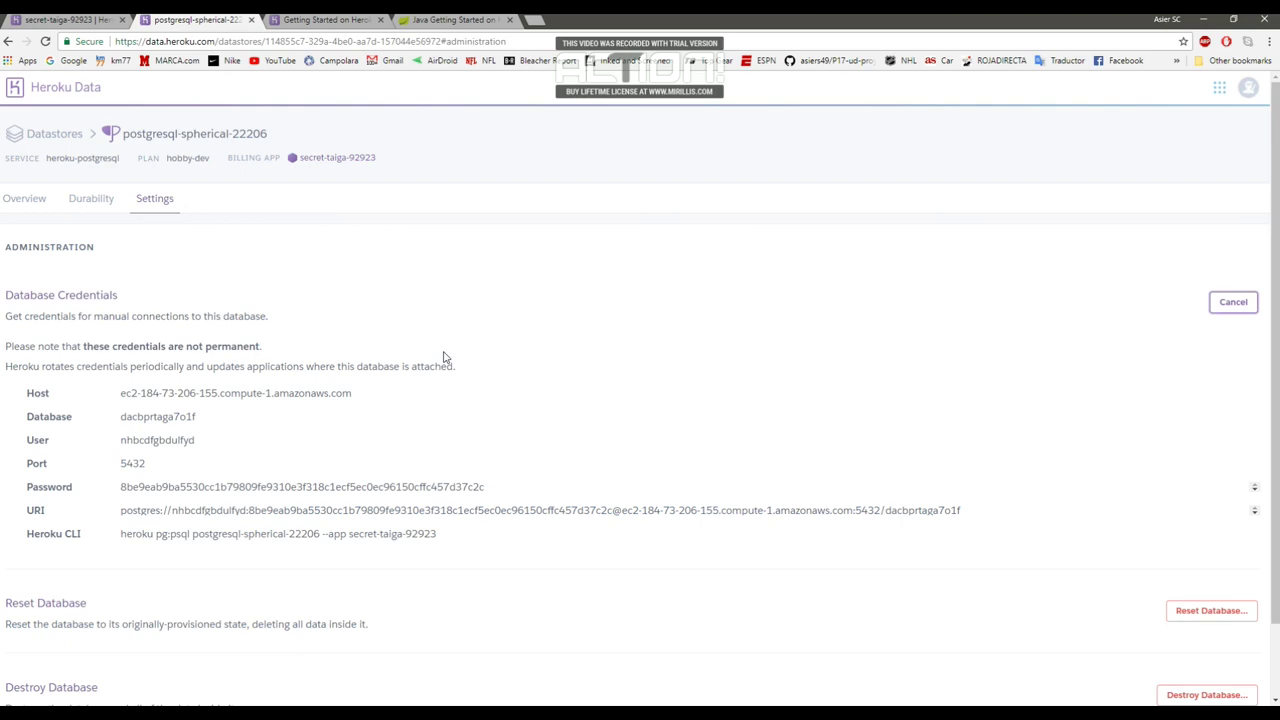
{"action": "scroll", "coordinate": [445, 357], "scroll_direction": "down", "scroll_amount": 1}
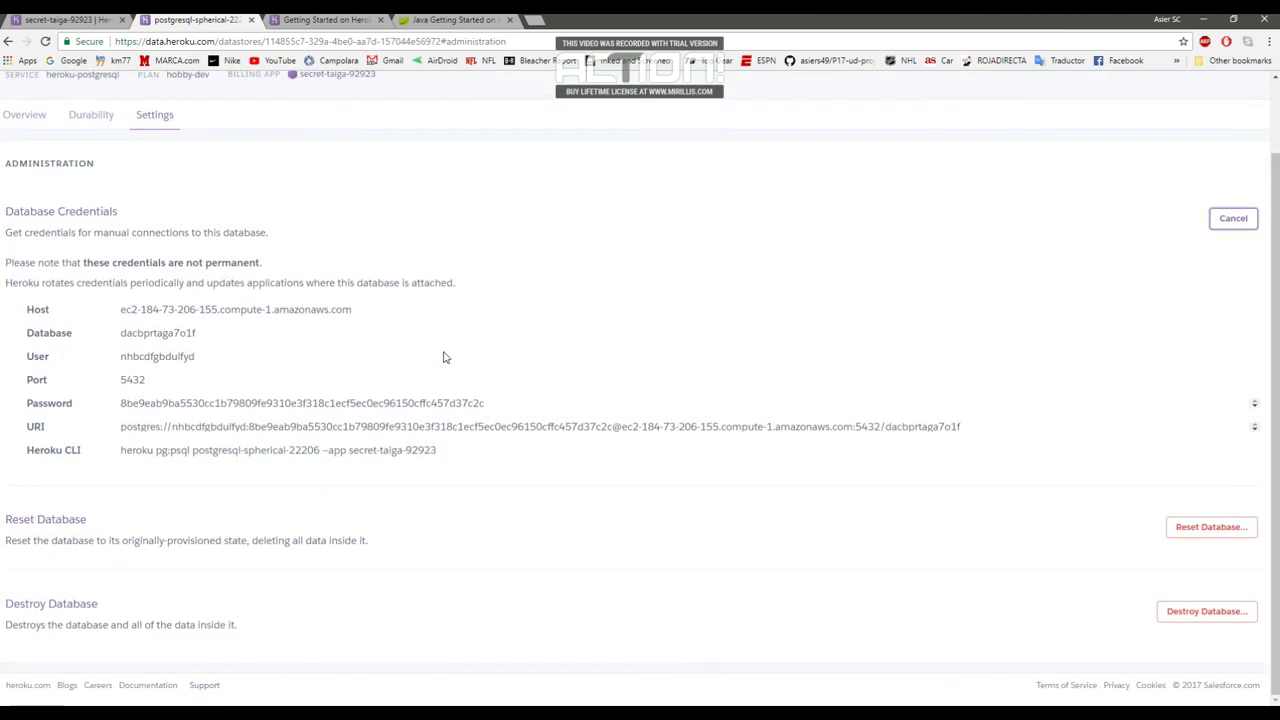
{"action": "scroll", "coordinate": [445, 357], "scroll_direction": "up", "scroll_amount": 1}
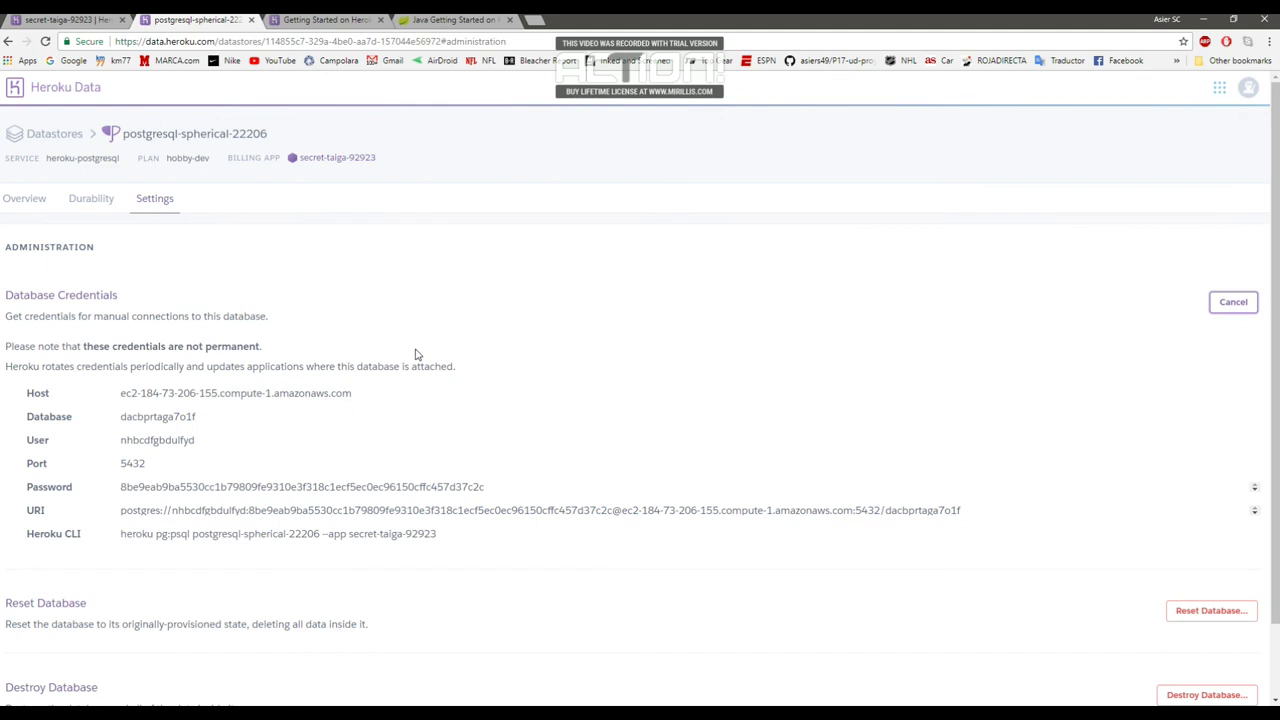
{"action": "key", "text": "ctrl+w"}
- Switch to the command prompt and build the java-getting-started project with mvn clean install
{"action": "key", "text": "alt+Tab"}
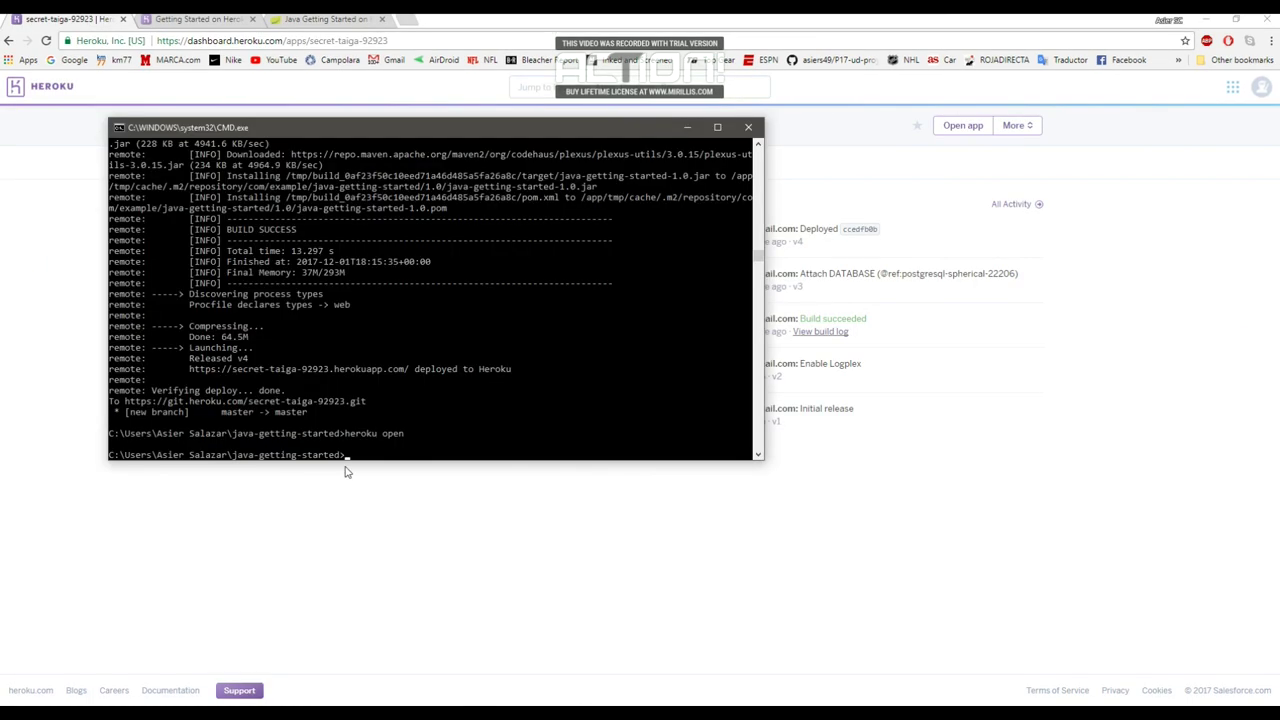
{"action": "type", "text": "mvn clean install"}
{"action": "key", "text": "Return"}
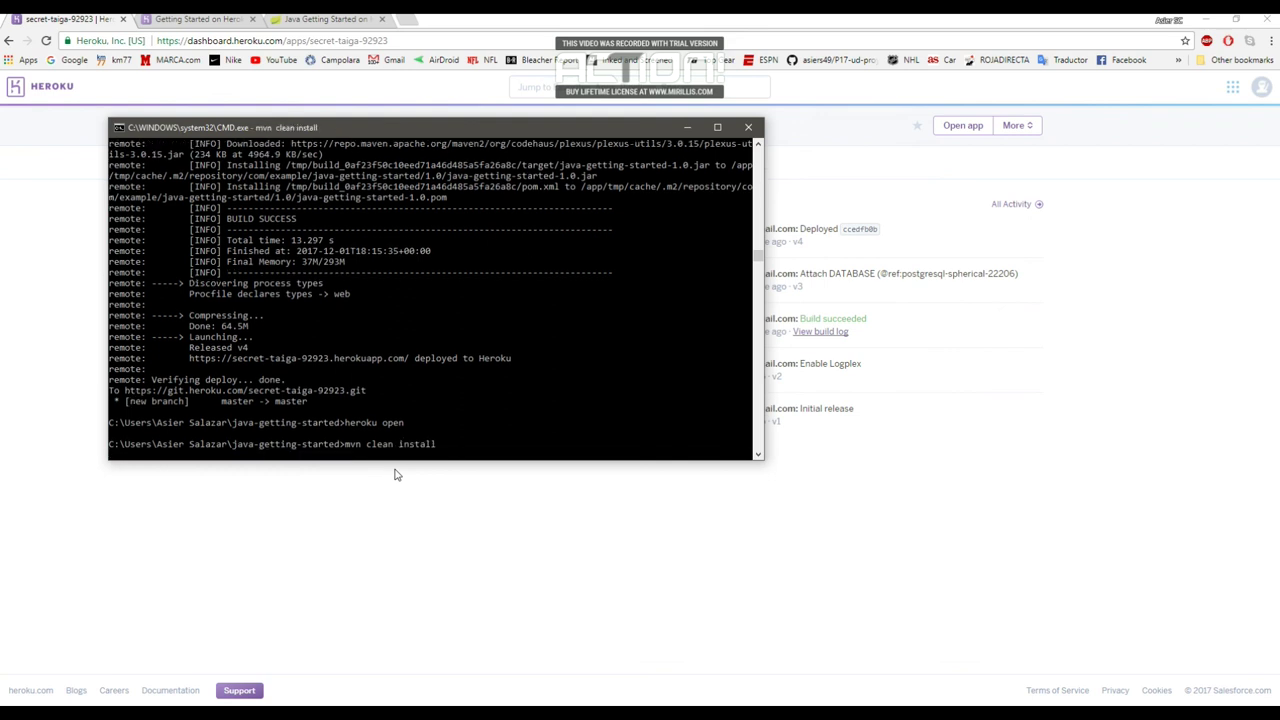